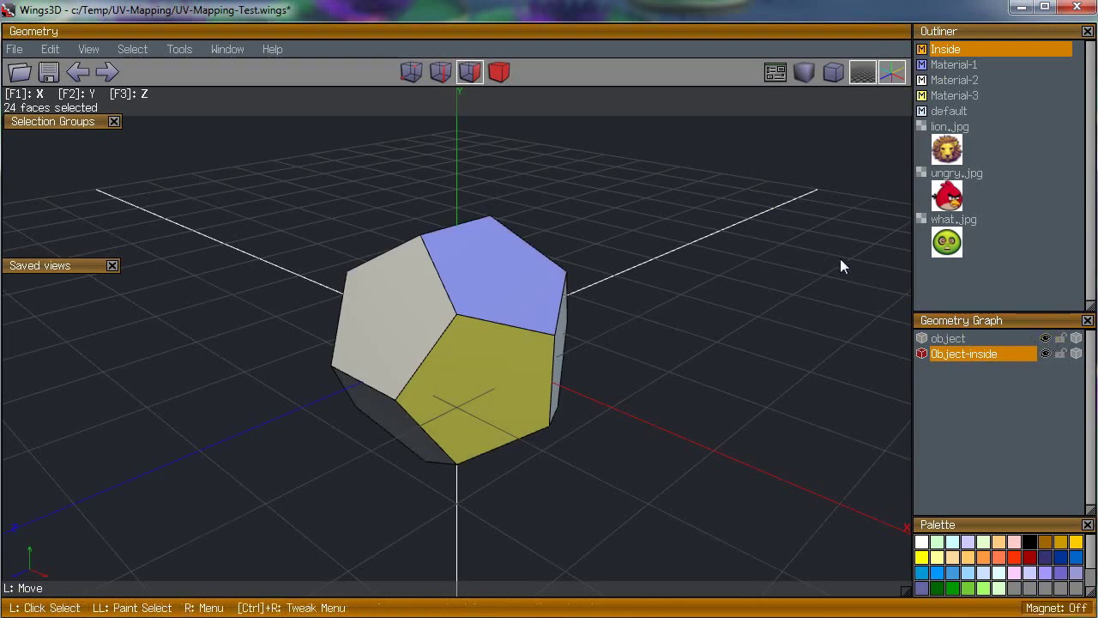
# Step: Select the faces assigned to Material-1, Material-2 and Material-3 one after another to identify them, then clear the selection
pyautogui.rightClick(944, 65)
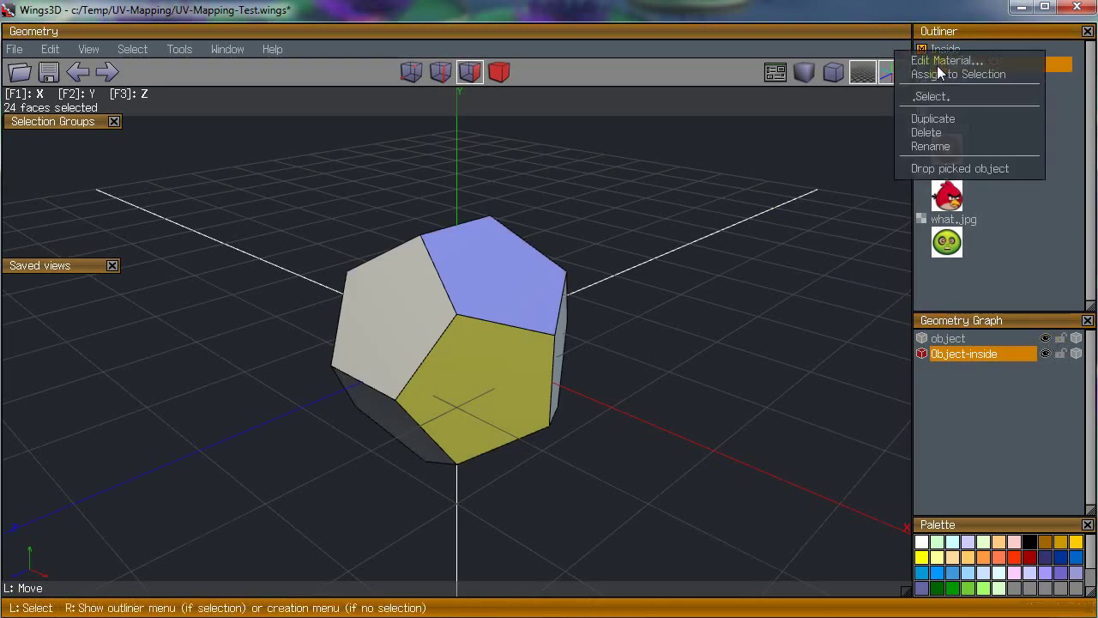
pyautogui.click(941, 97)
pyautogui.rightClick(944, 80)
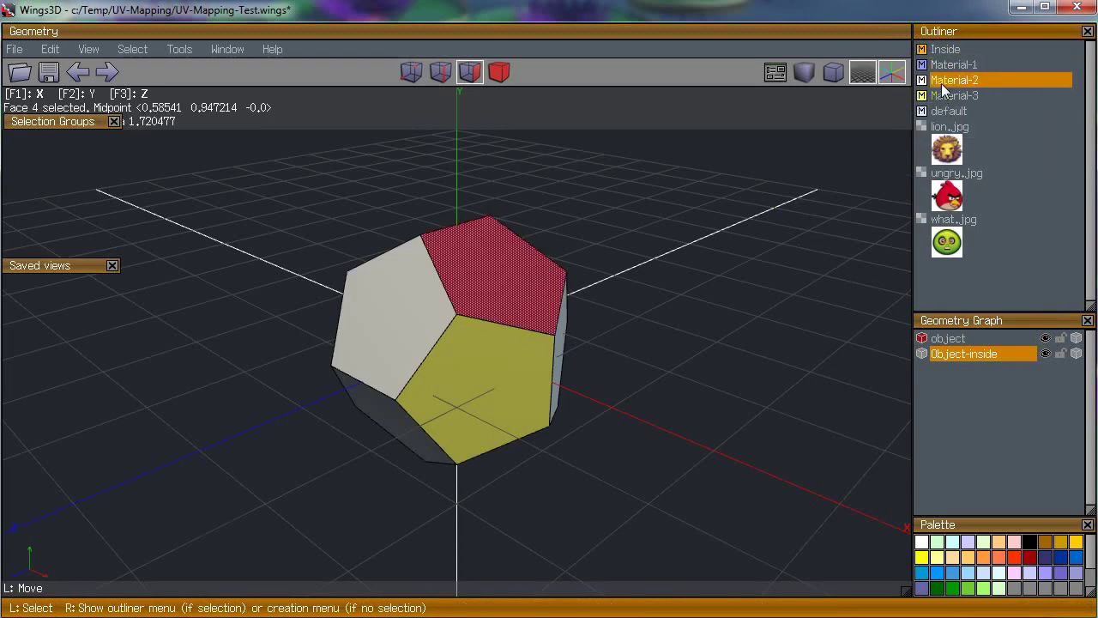
pyautogui.click(946, 112)
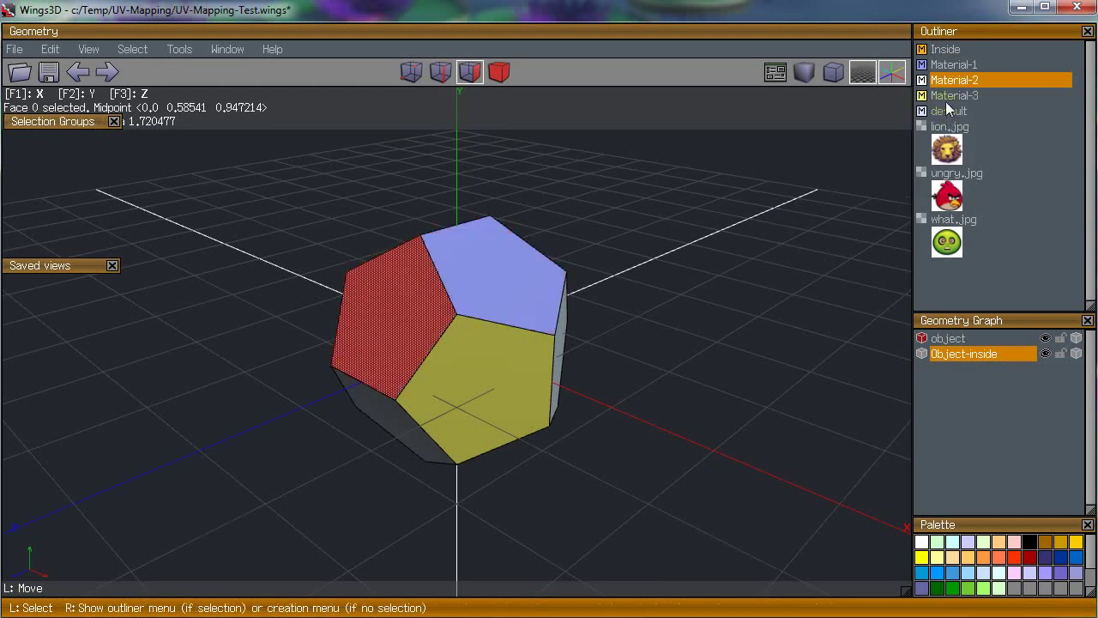
pyautogui.rightClick(949, 96)
pyautogui.click(951, 128)
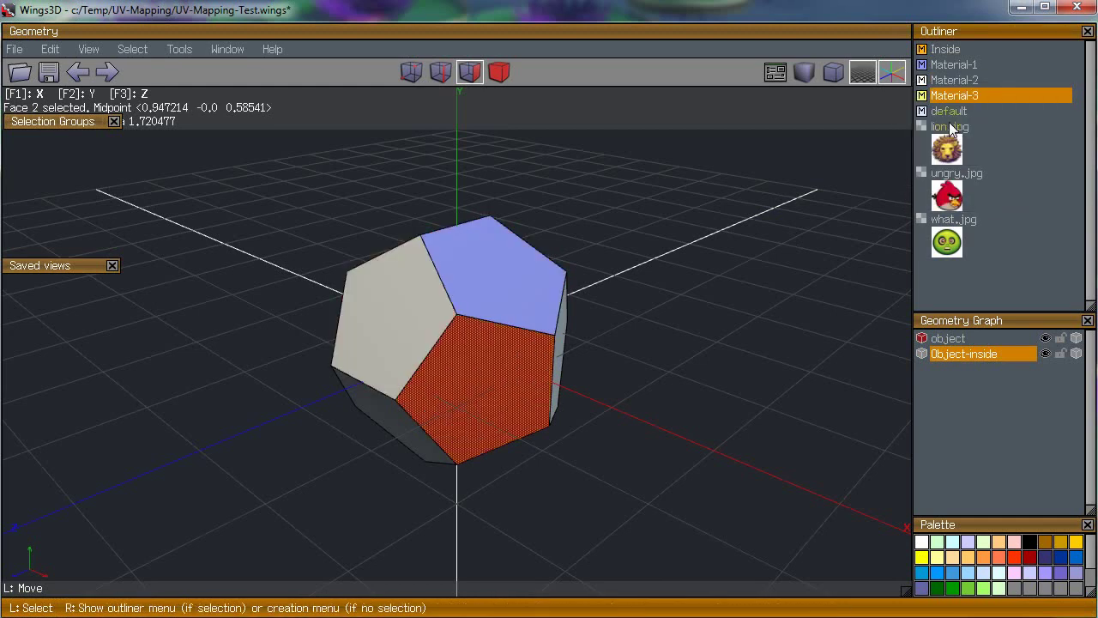
pyautogui.click(868, 140)
# Step: Review the properties of Material-1, Material-2 and Material-3, collapsing the expanded POV-Ray options
pyautogui.rightClick(948, 66)
pyautogui.click(947, 61)
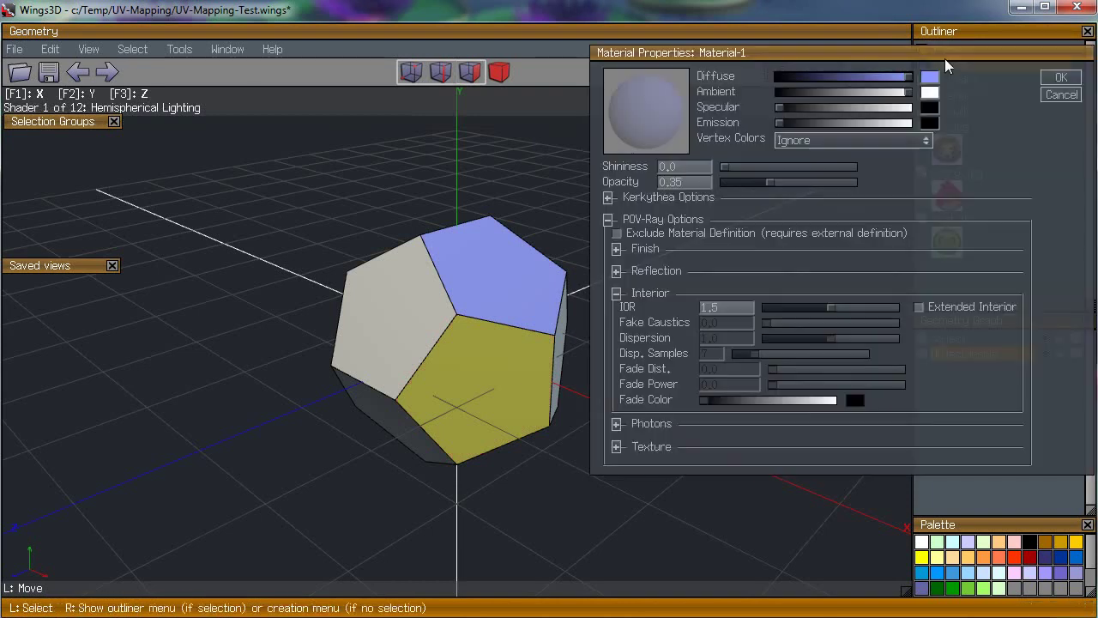
pyautogui.click(607, 220)
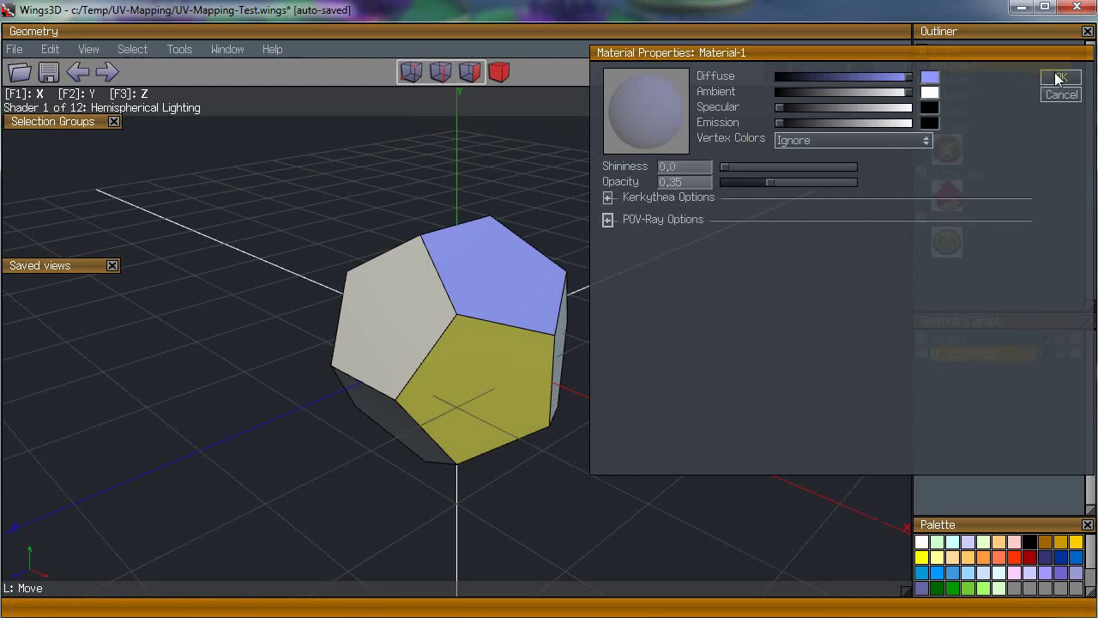
pyautogui.click(1061, 76)
pyautogui.click(958, 80)
pyautogui.rightClick(958, 80)
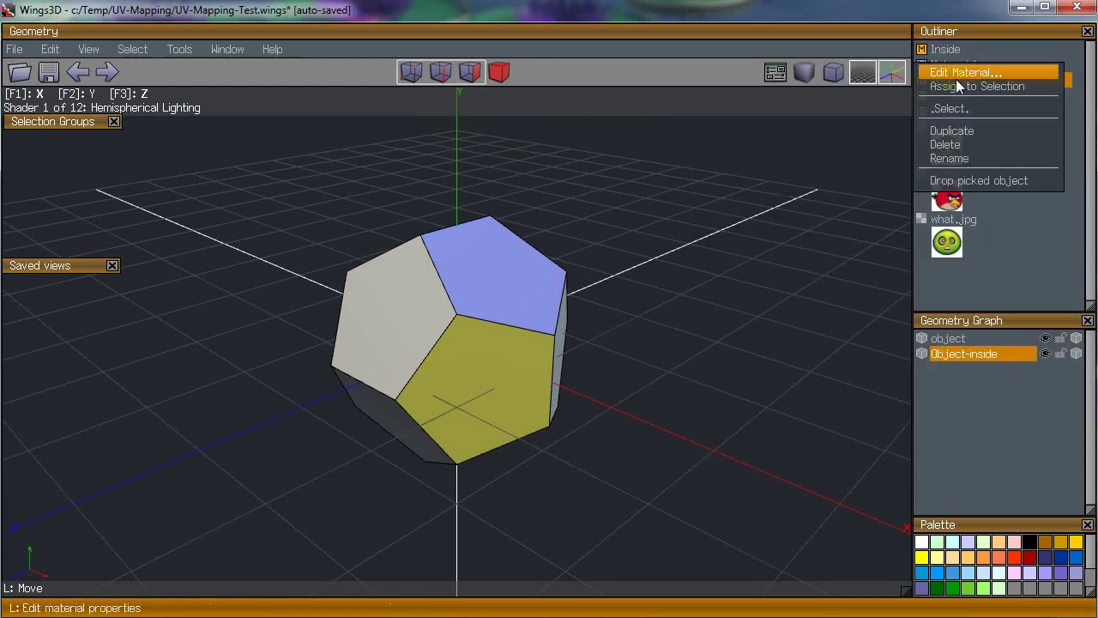
pyautogui.click(958, 75)
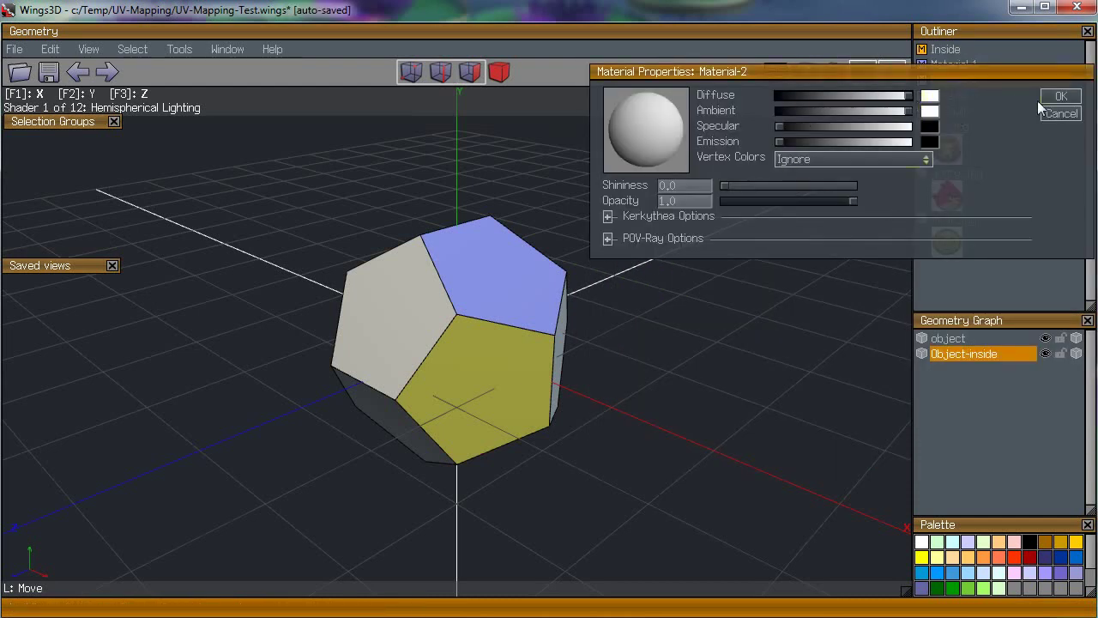
pyautogui.click(1062, 113)
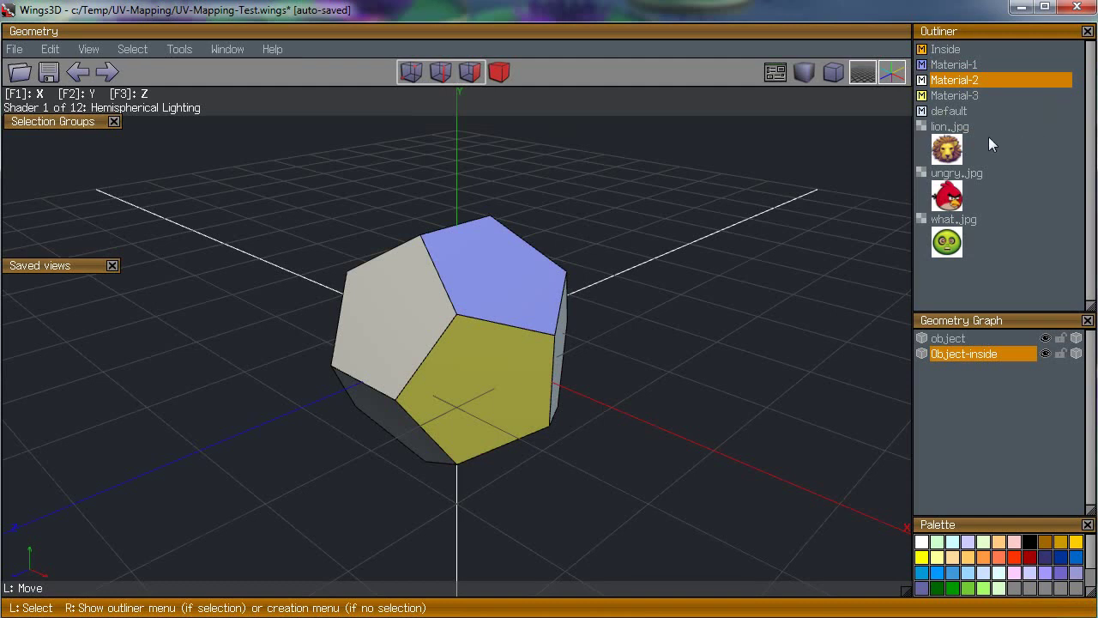
pyautogui.rightClick(951, 82)
pyautogui.click(948, 97)
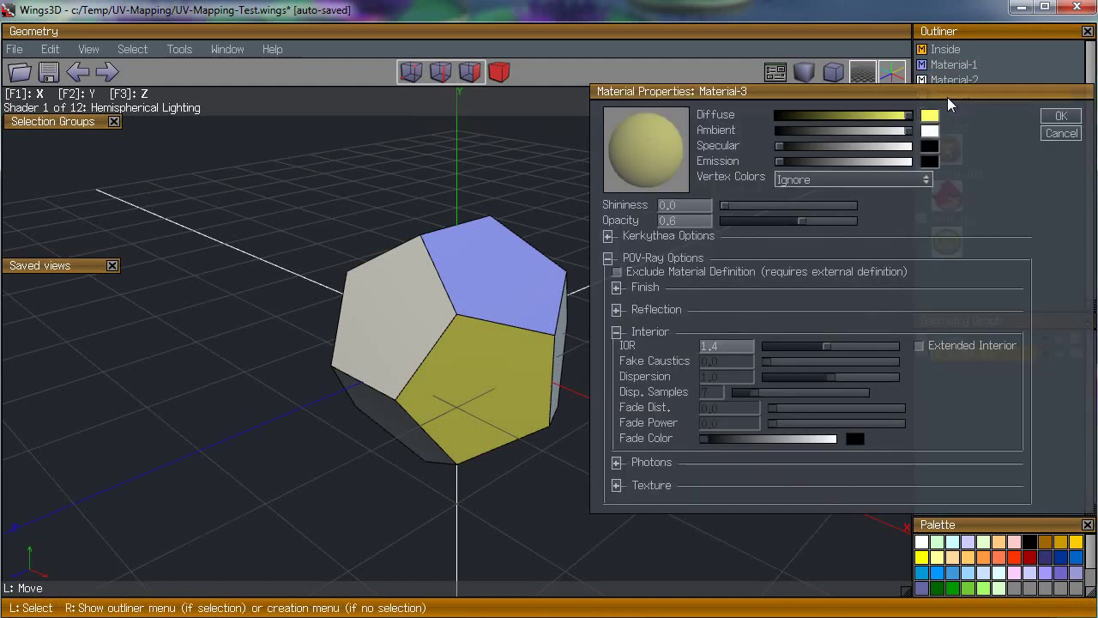
pyautogui.click(608, 259)
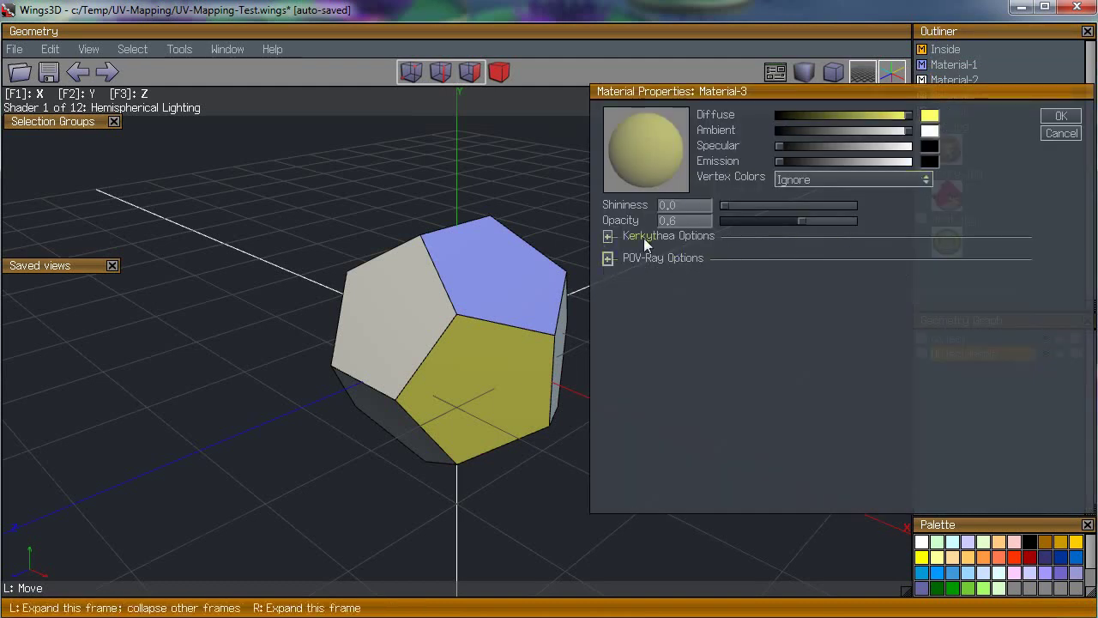
pyautogui.click(1059, 117)
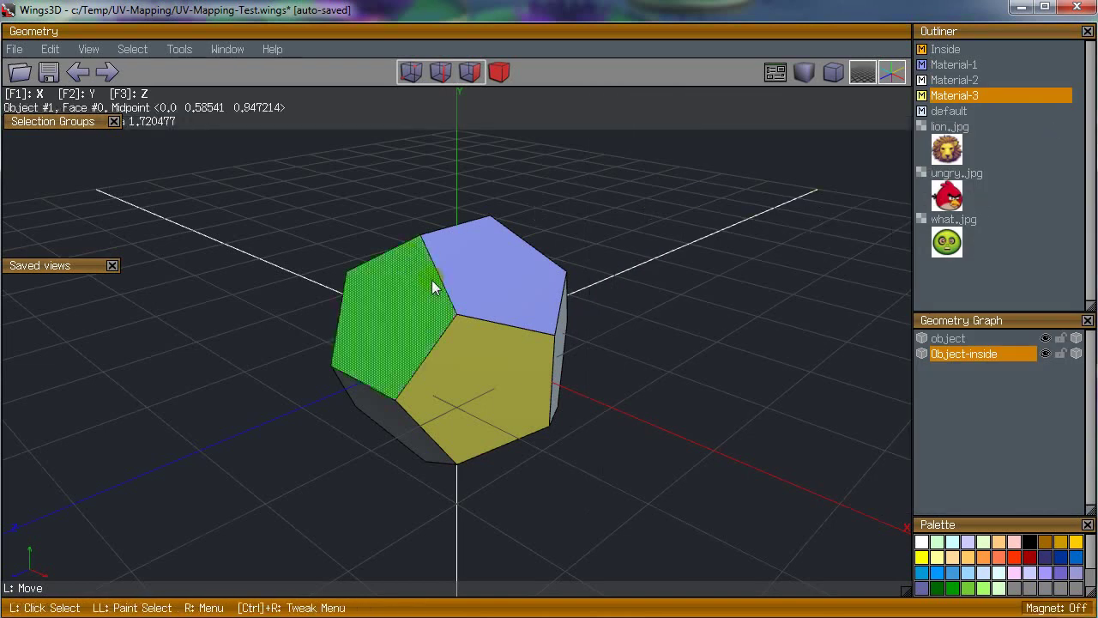
# Step: Start UV mapping on the blue Material-1 face of the outer object and chart it with Unfolding
pyautogui.click(490, 276)
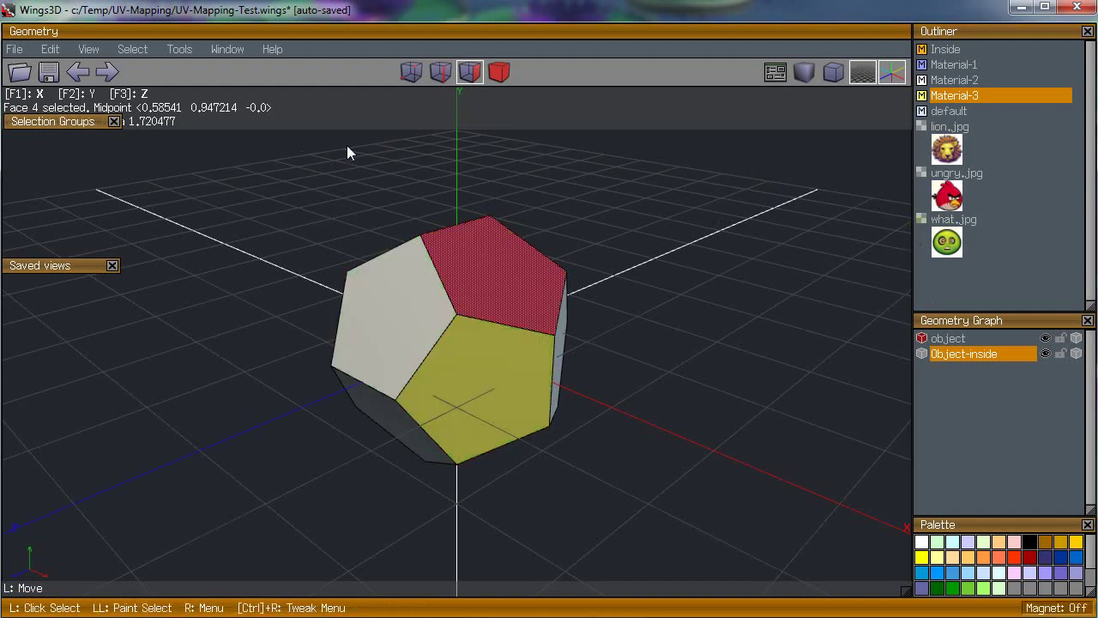
pyautogui.rightClick(578, 201)
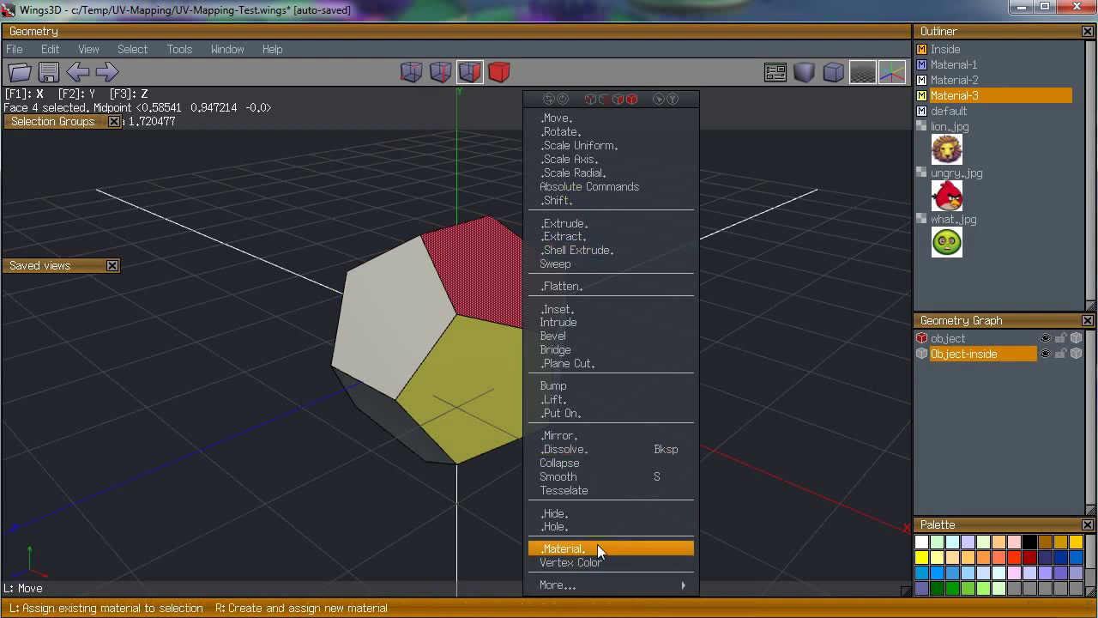
pyautogui.moveTo(599, 584)
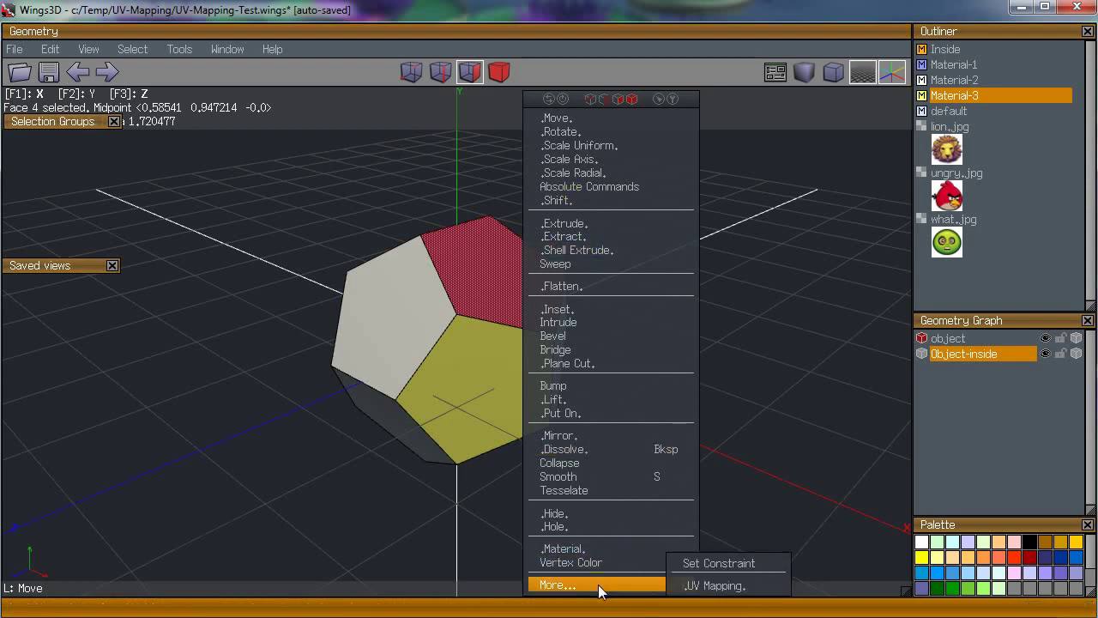
pyautogui.click(713, 592)
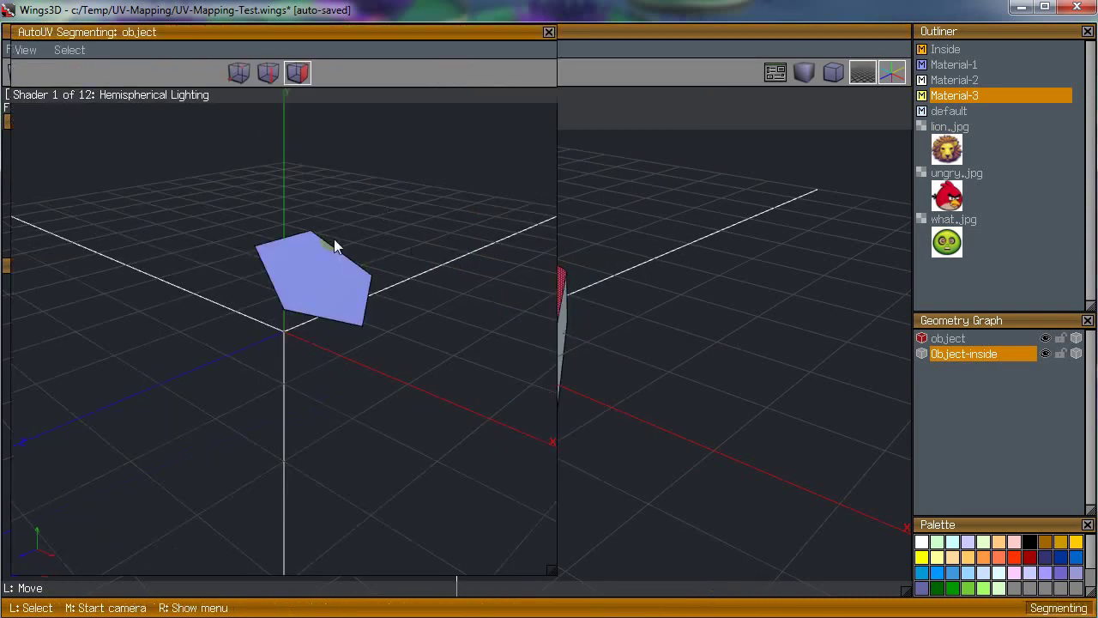
pyautogui.rightClick(386, 176)
pyautogui.click(387, 176)
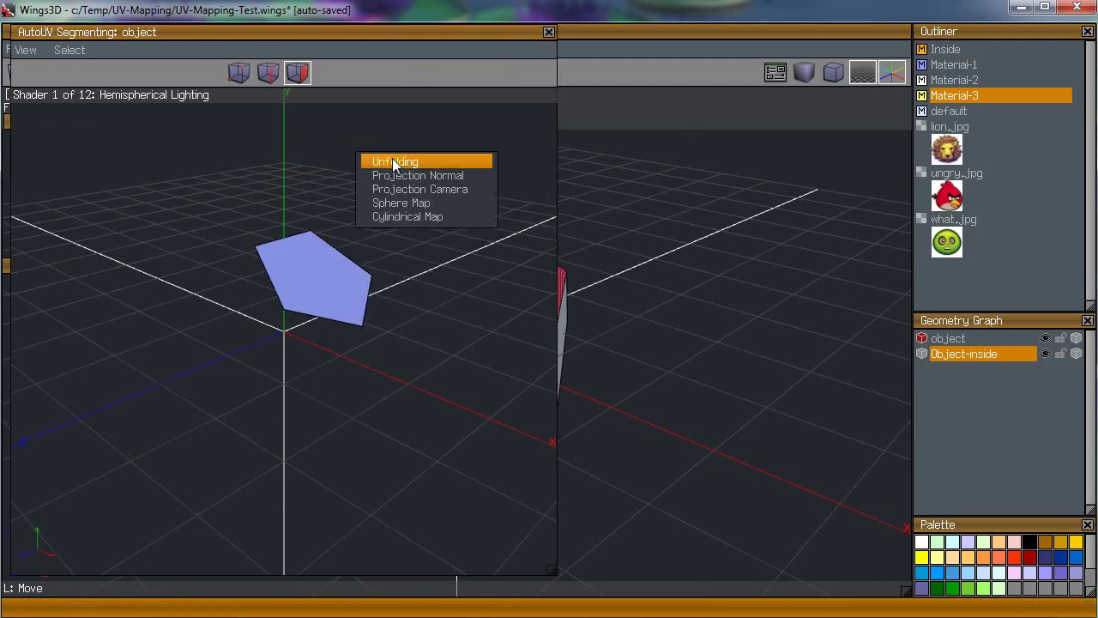
pyautogui.click(393, 163)
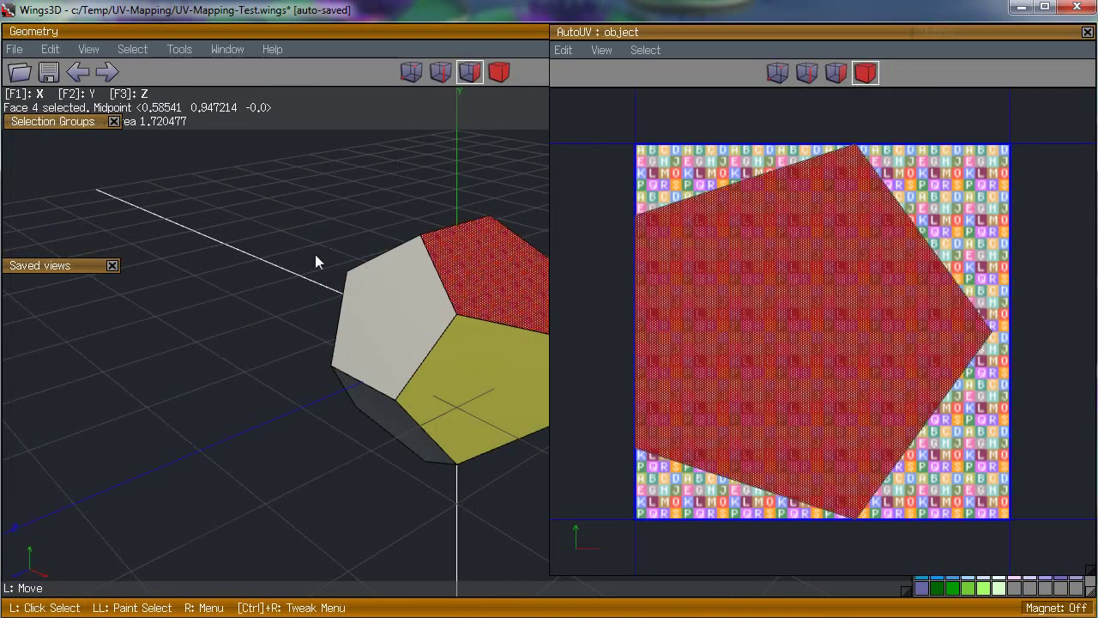
# Step: Turn the model to face the mapped pentagon and select a UV corner vertex to find its matching corner on the object
pyautogui.middleClick(309, 203)
pyautogui.click(549, 320)
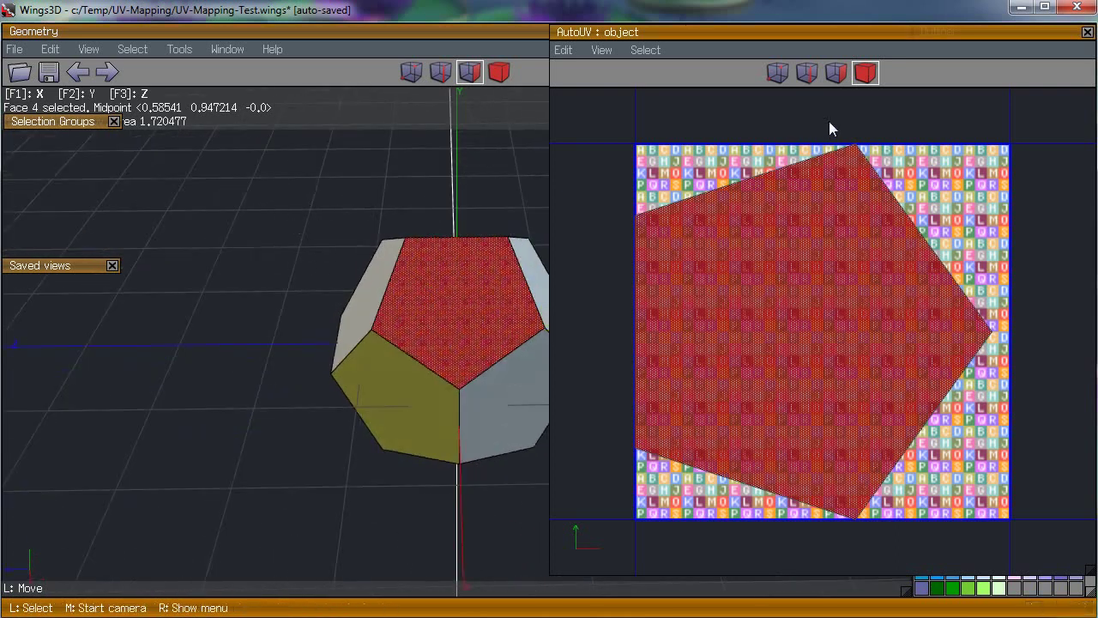
pyautogui.press('space')
pyautogui.click(776, 73)
pyautogui.click(959, 323)
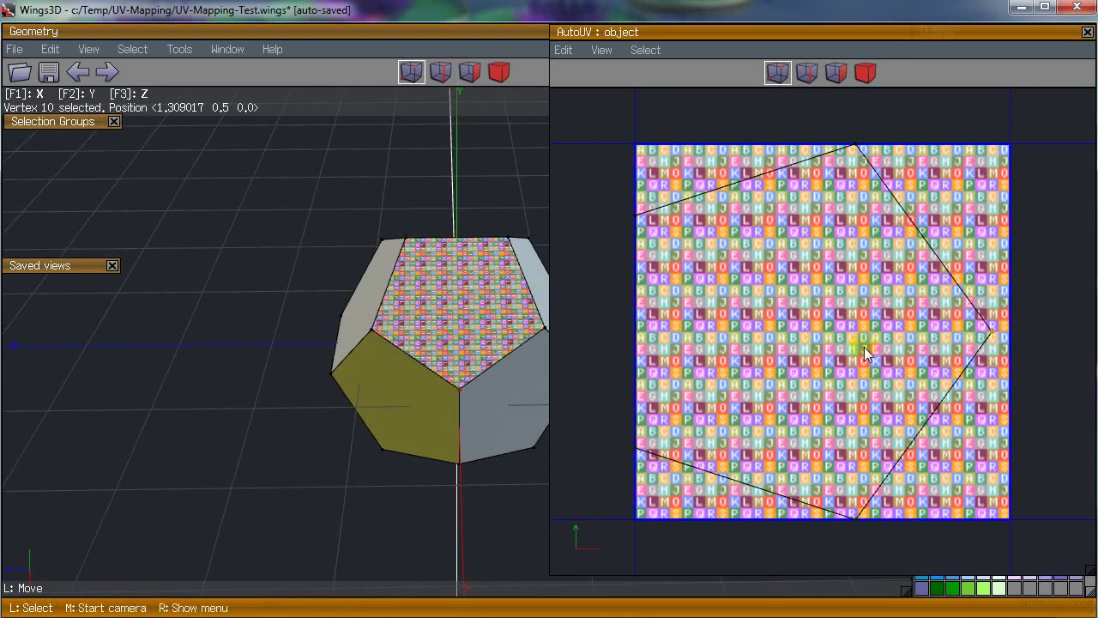
# Step: Clear the vertex selection, select the UV face and rotate it freehand about -17.4 degrees until one edge lies nearly horizontal
pyautogui.press('space')
pyautogui.press('3')
pyautogui.click(829, 348)
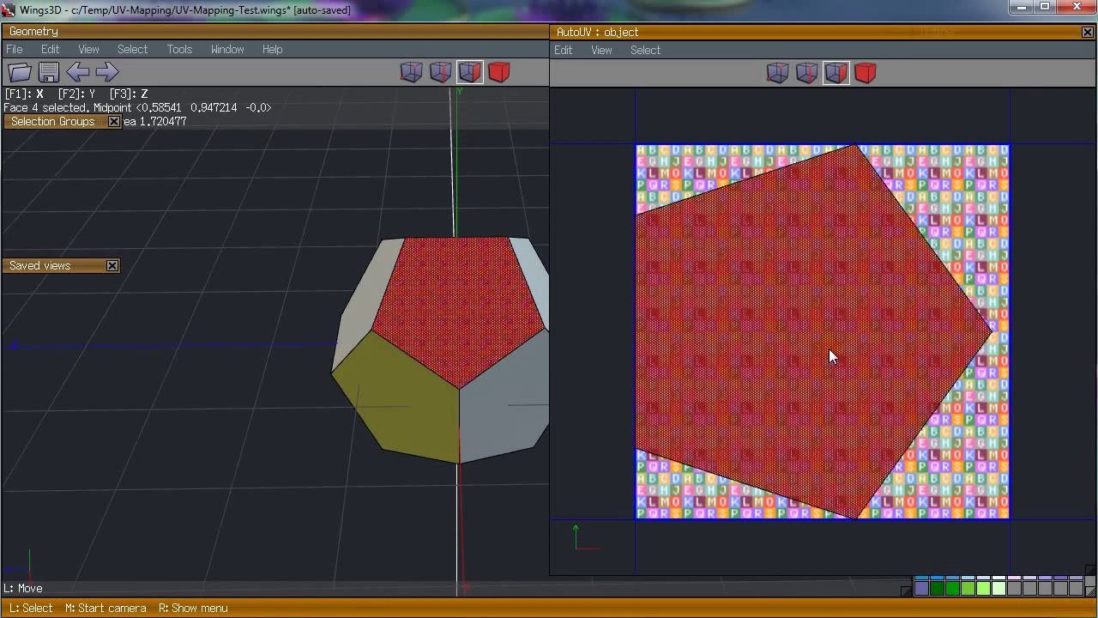
pyautogui.rightClick(830, 325)
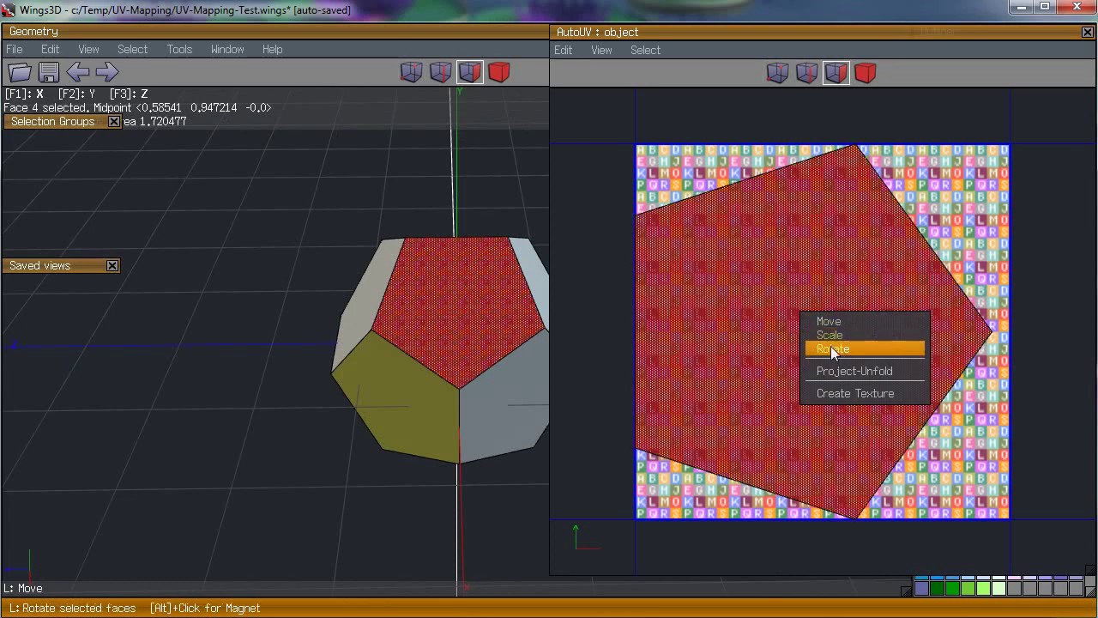
pyautogui.click(833, 349)
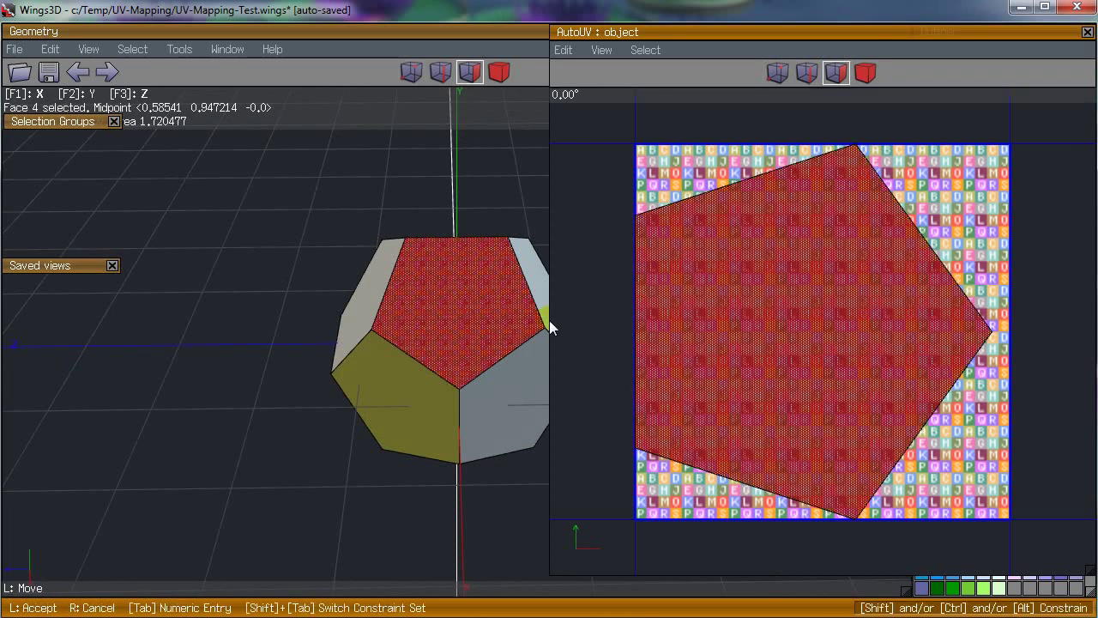
pyautogui.moveTo(549, 326)
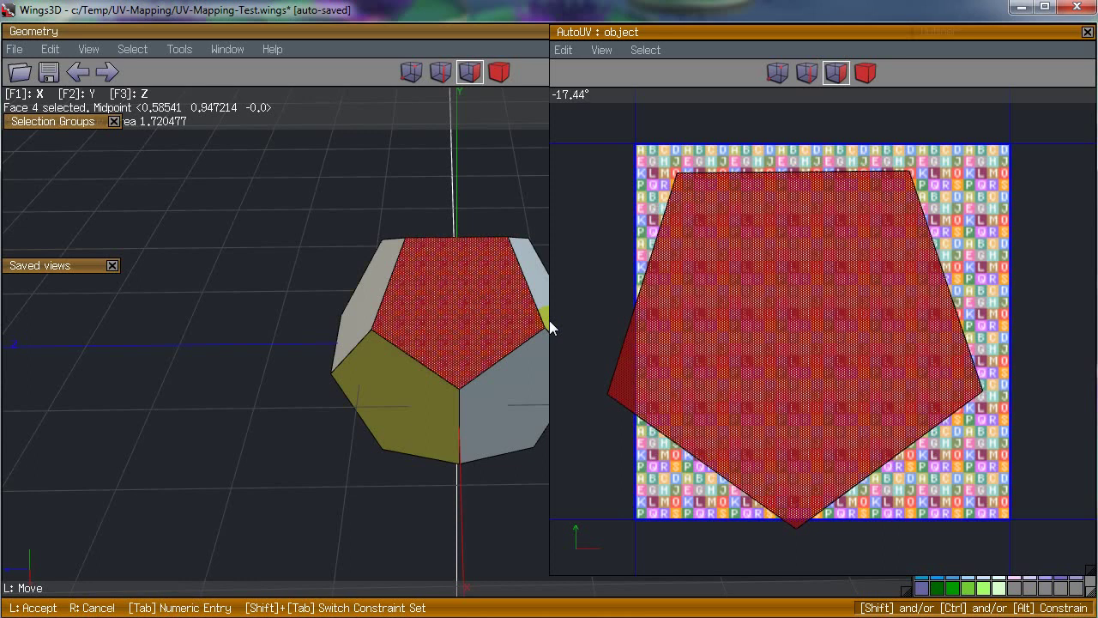
# Step: Try to rotate the UV face by exactly 17.52 degrees
pyautogui.press('Tab')
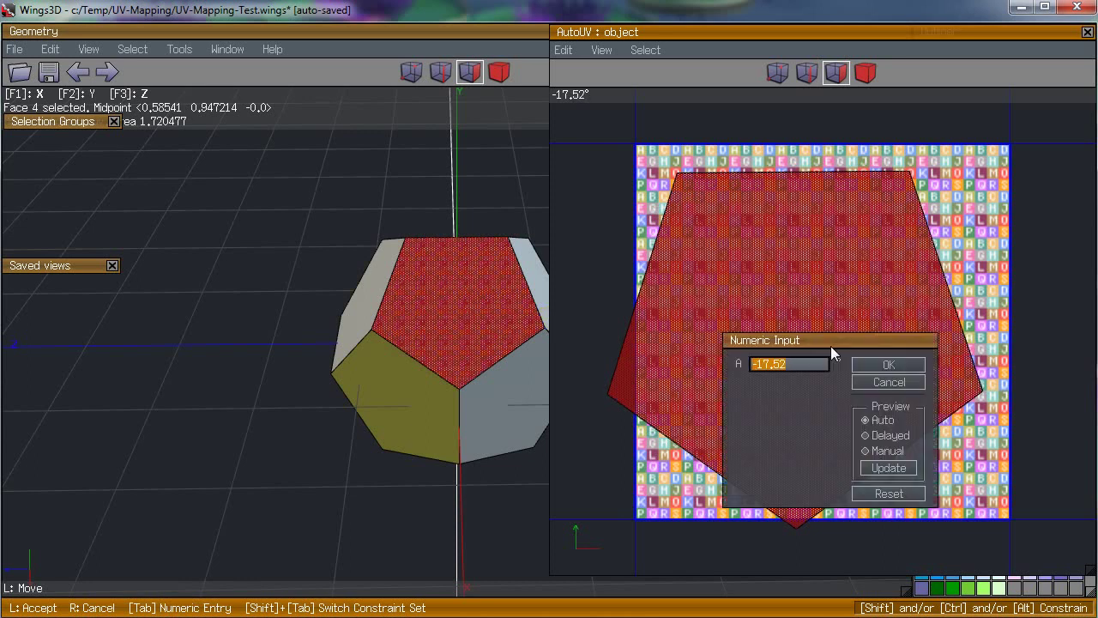
pyautogui.write('17.52')
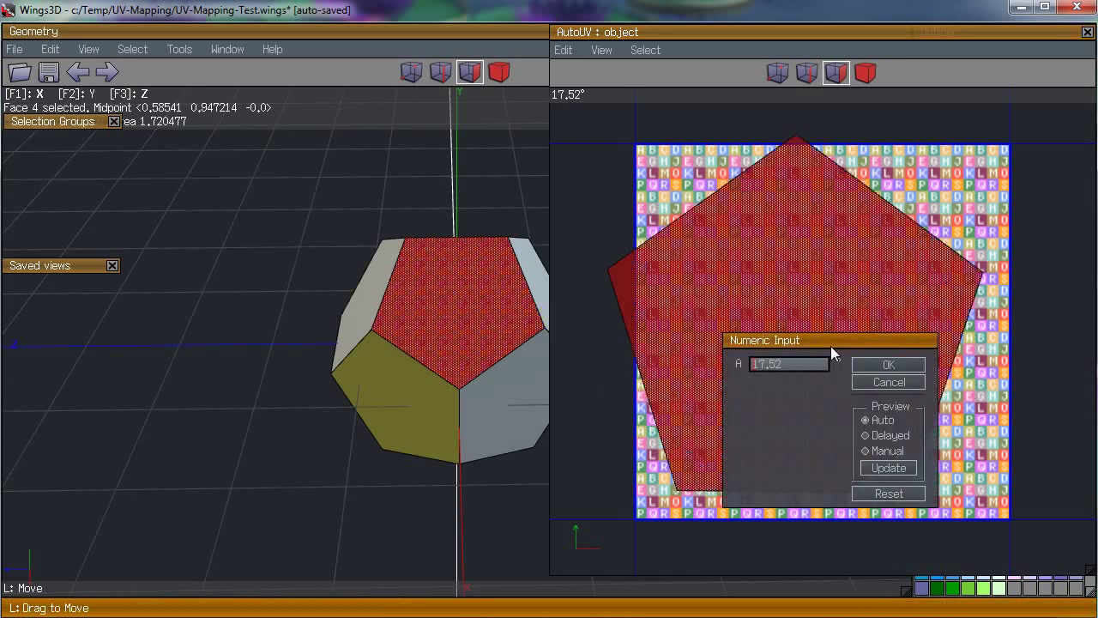
pyautogui.press('Return')
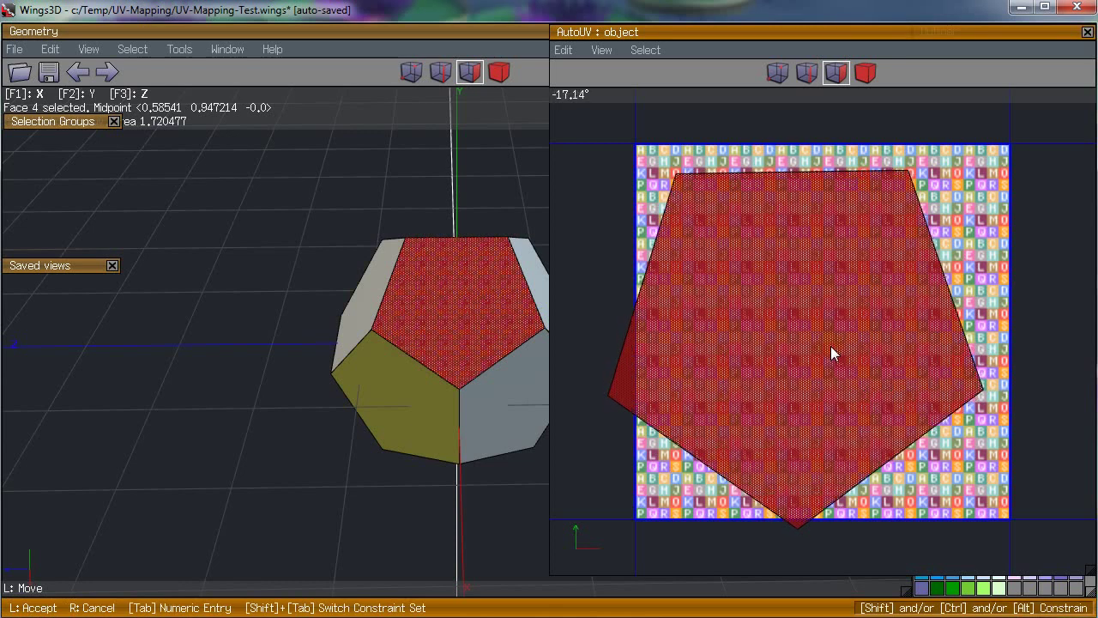
# Step: Rotate the UV face about -17 degrees and move it up and to the right to fit inside the texture square
pyautogui.press('Tab')
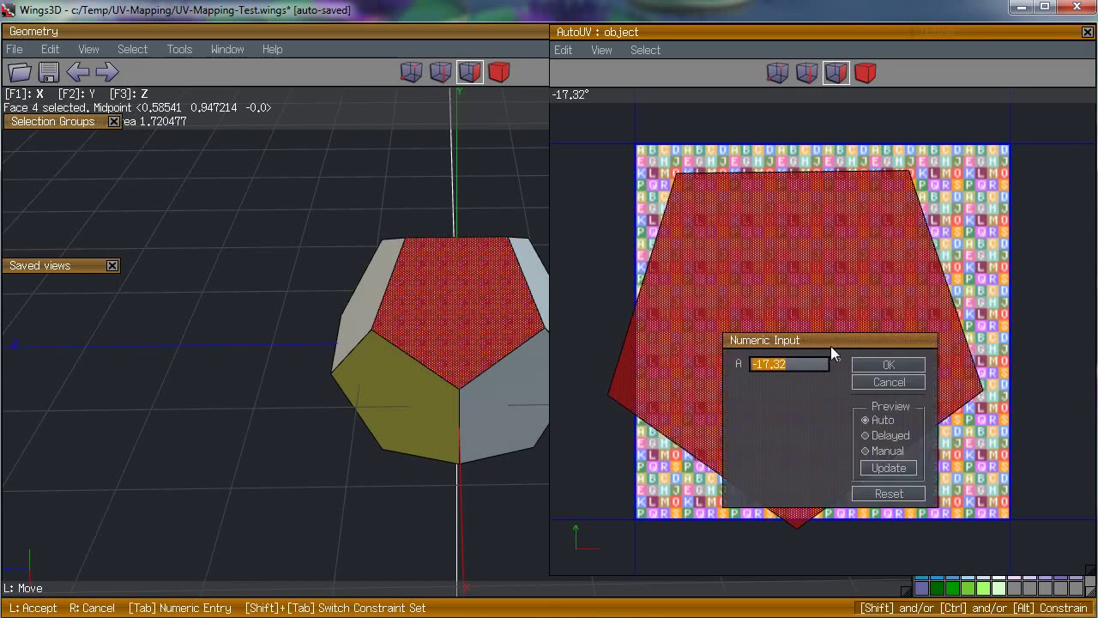
pyautogui.write('0')
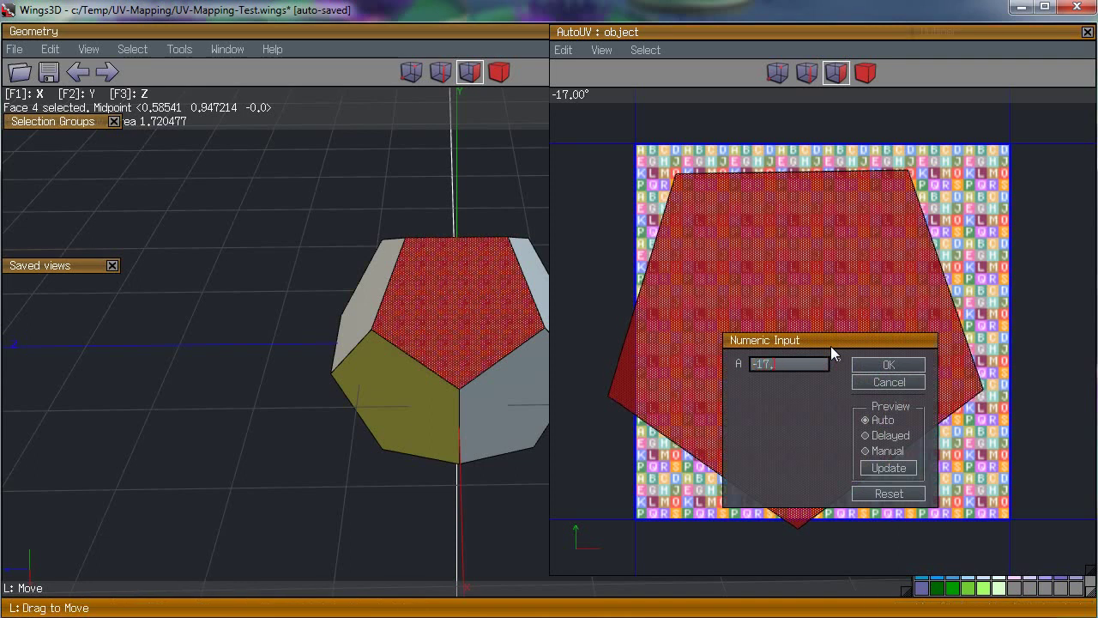
pyautogui.press('Return')
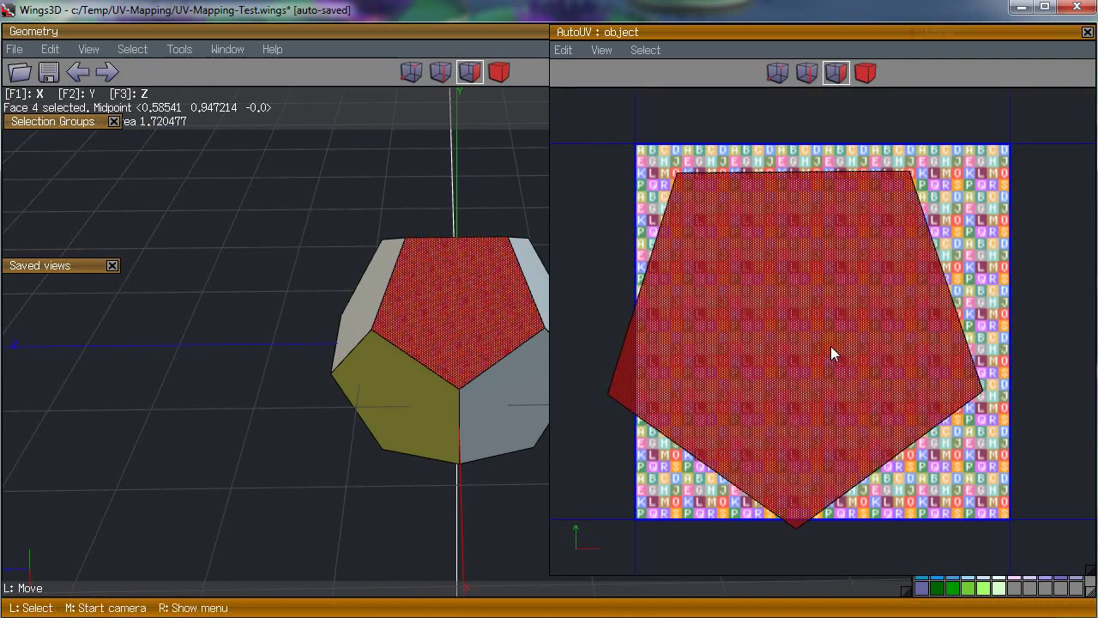
pyautogui.click(831, 347)
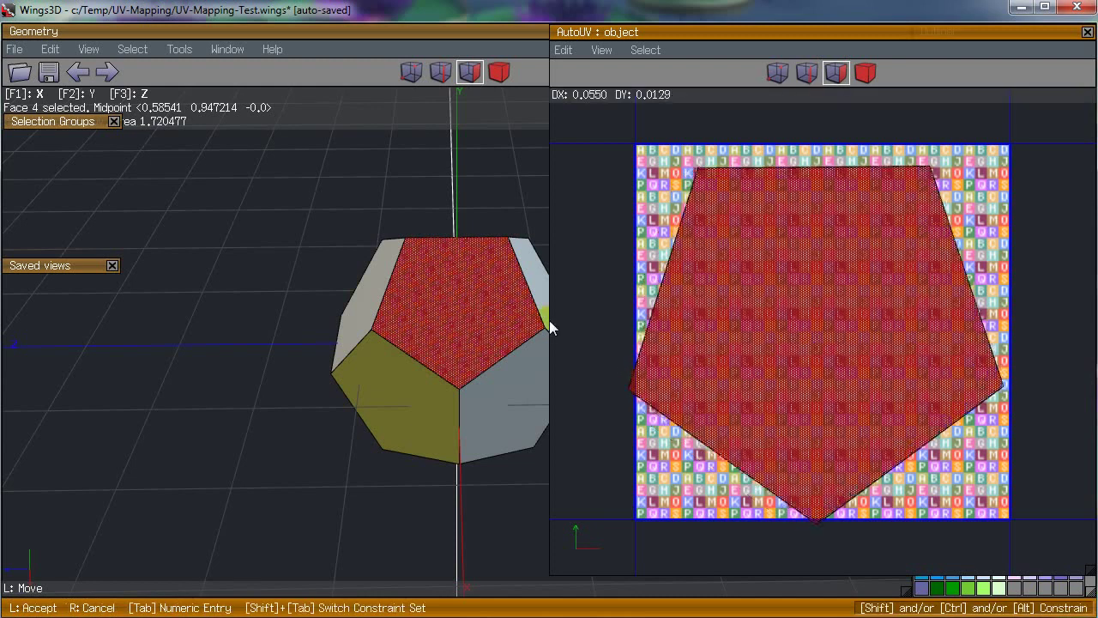
pyautogui.click(549, 320)
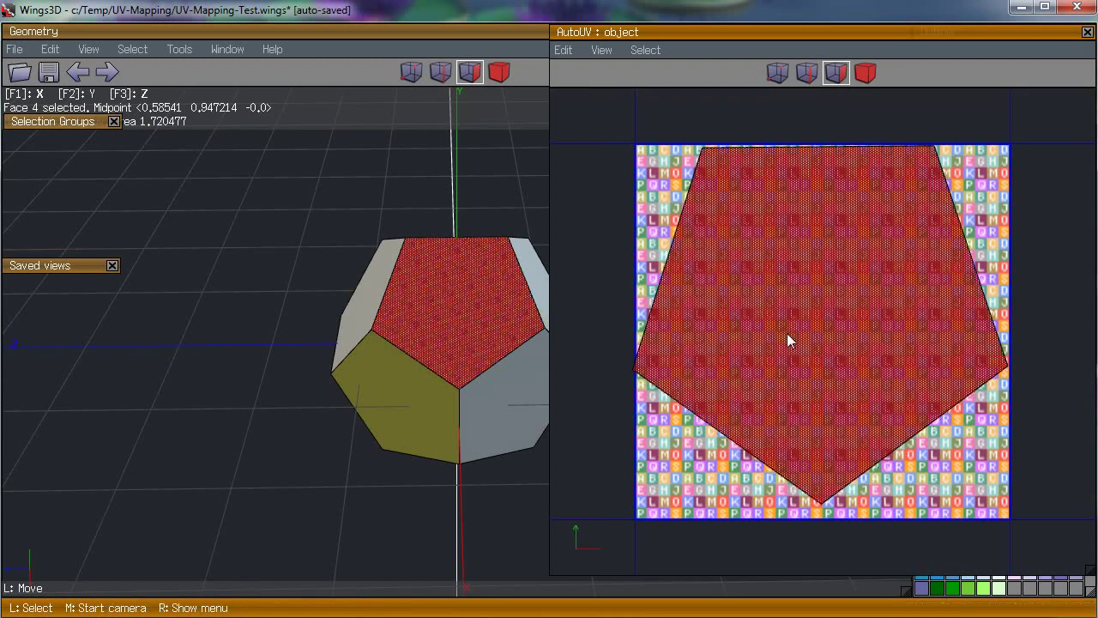
# Step: Deselect the UV face and select its upper edge to check which edge it matches on the model
pyautogui.click(790, 338)
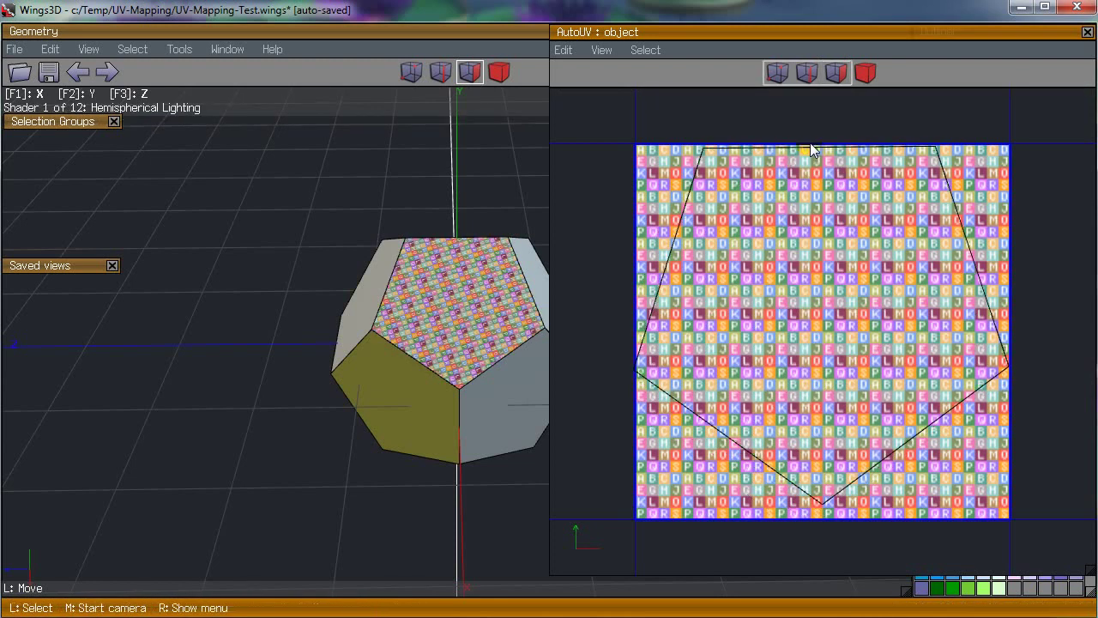
pyautogui.click(809, 148)
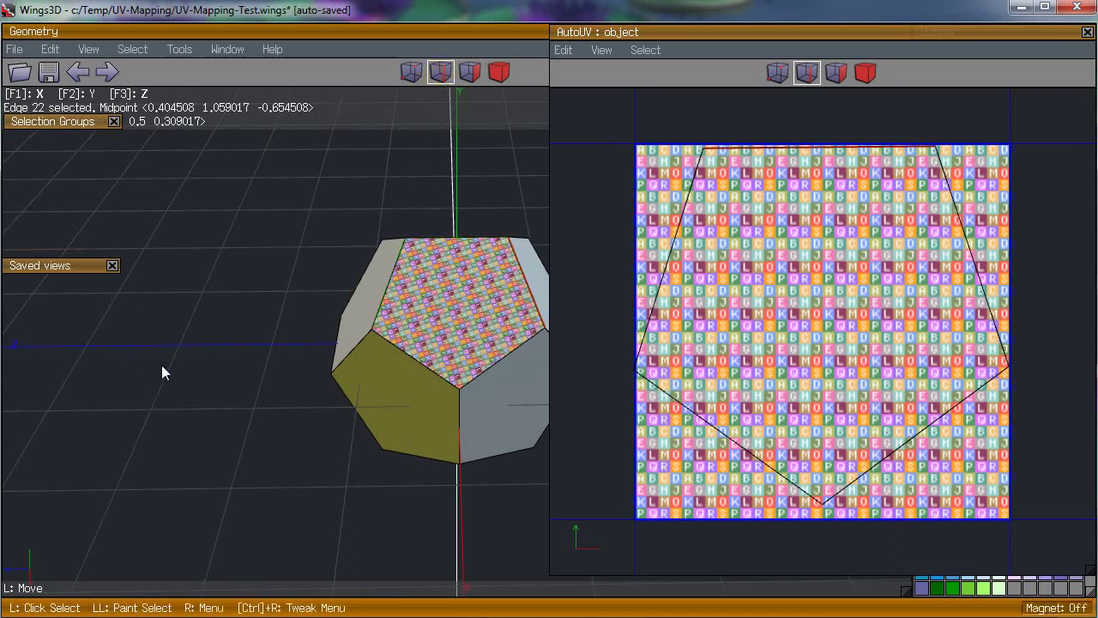
pyautogui.moveTo(172, 364); pyautogui.dragTo(173, 365, button='middle')
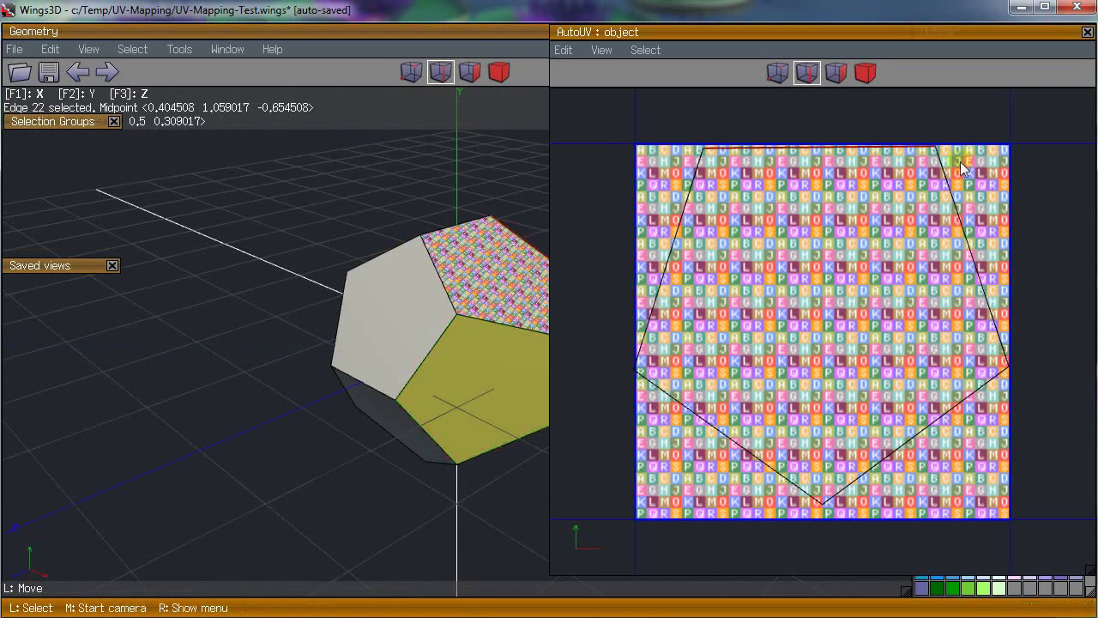
# Step: Create a 128x128 texture for the UV face with the Draw Edges pass set to None and close the UV editor
pyautogui.rightClick(820, 293)
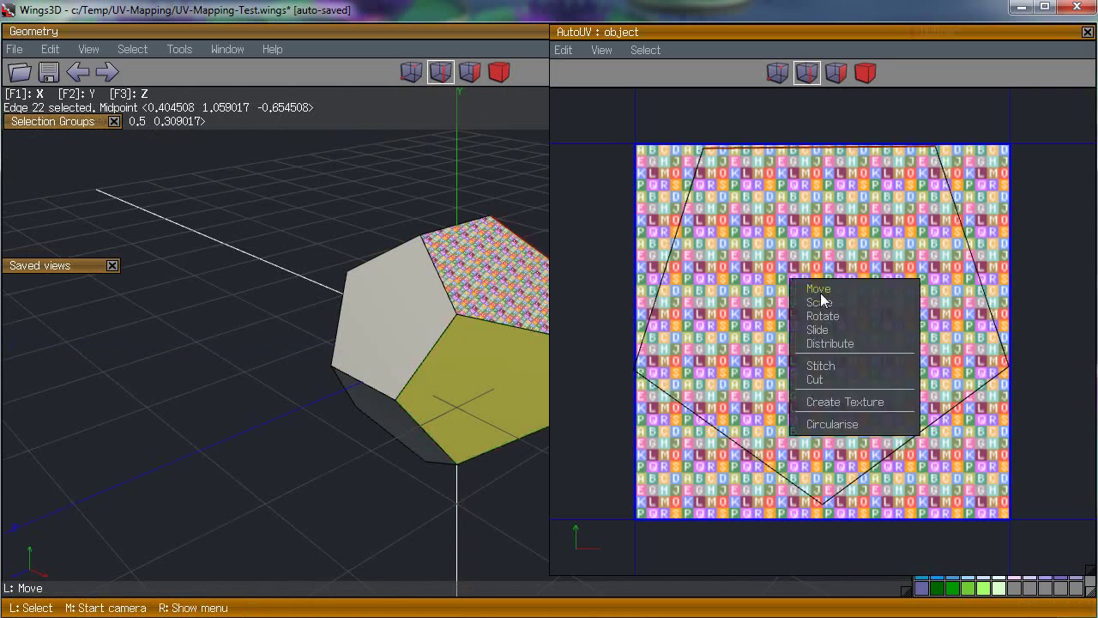
pyautogui.click(814, 398)
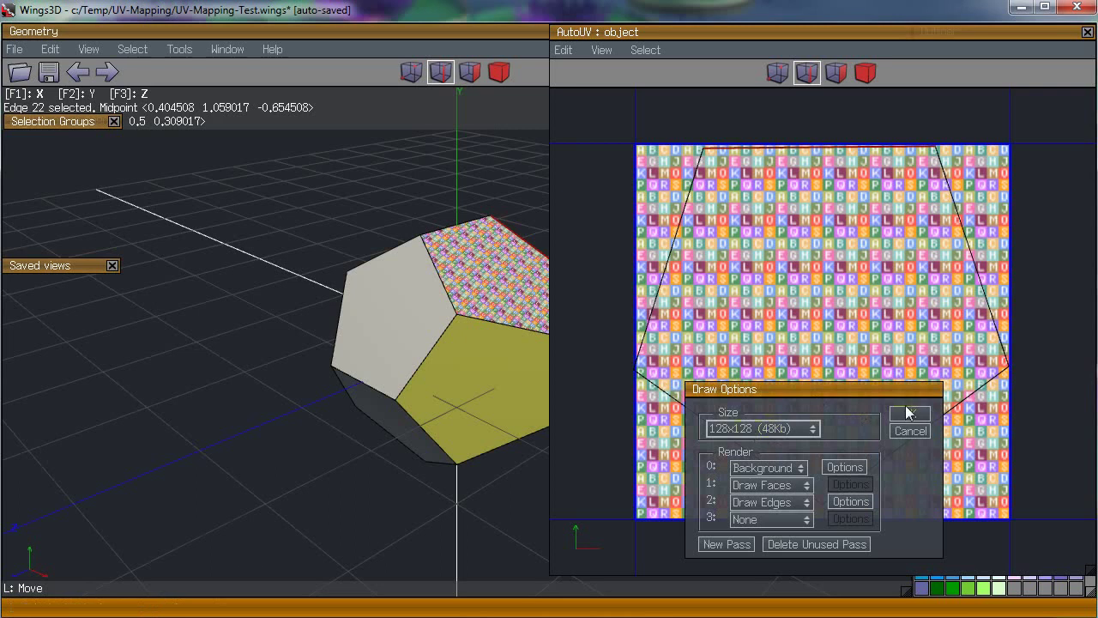
pyautogui.click(765, 503)
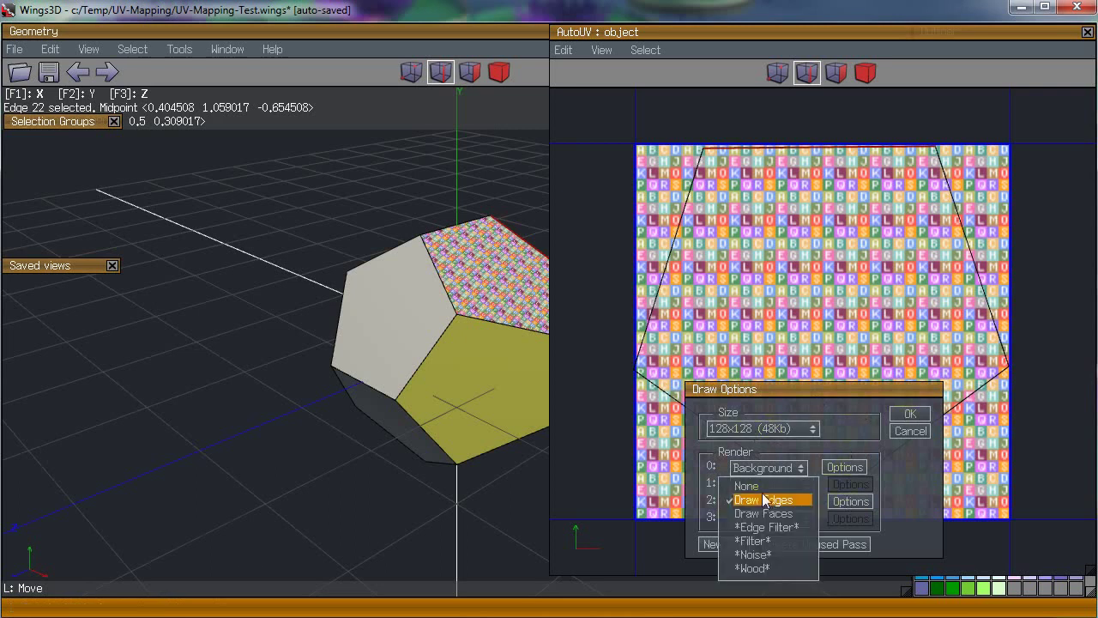
pyautogui.click(763, 492)
pyautogui.click(759, 467)
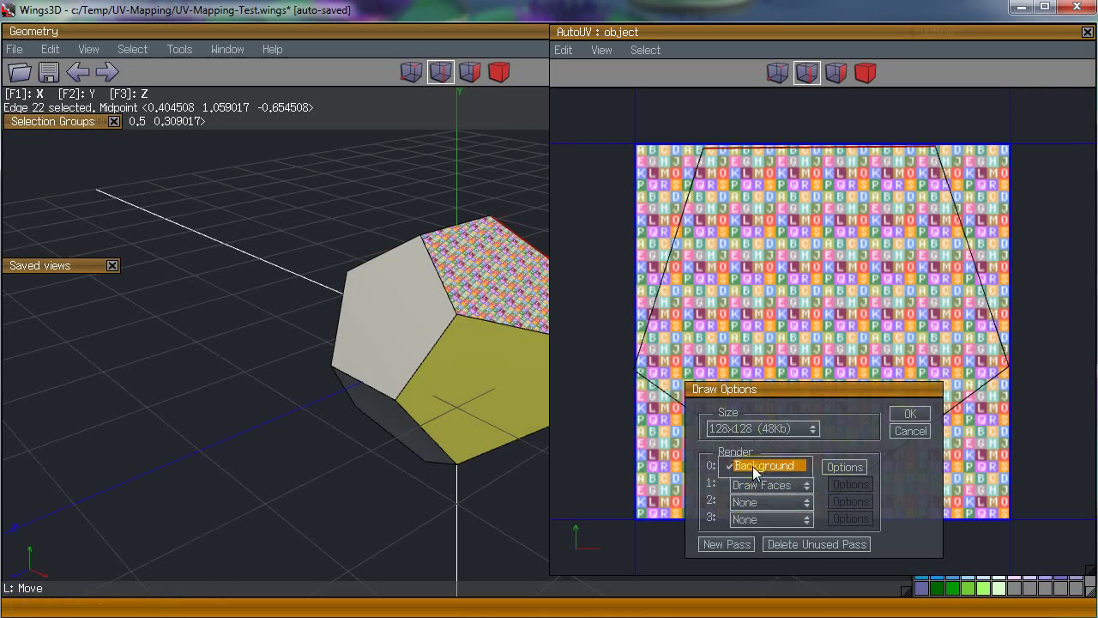
pyautogui.click(759, 468)
pyautogui.click(844, 467)
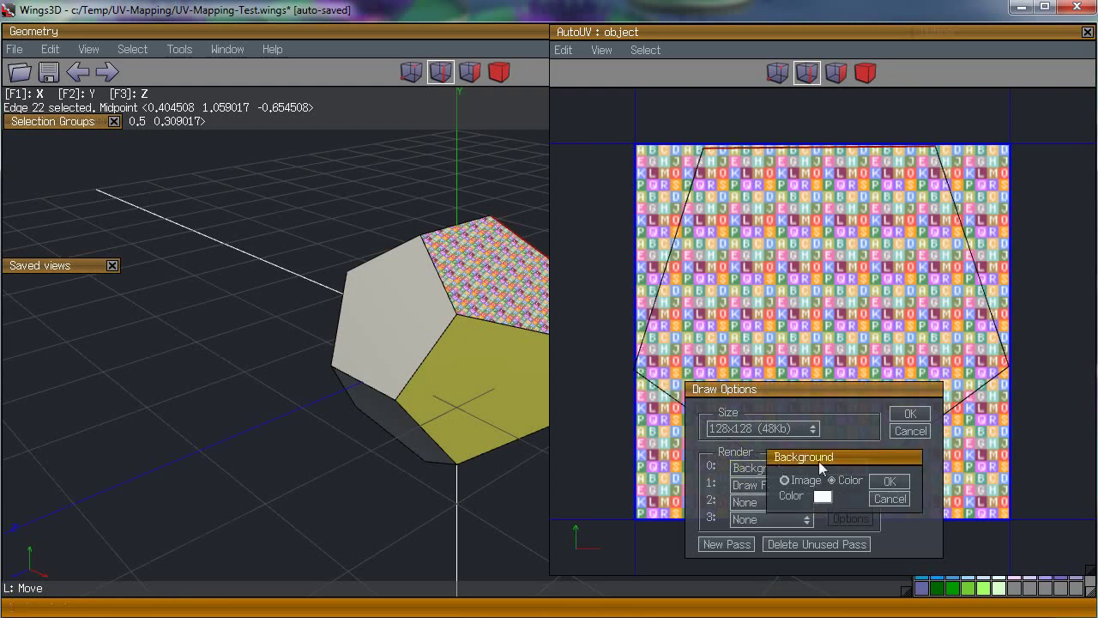
pyautogui.click(892, 502)
pyautogui.click(911, 416)
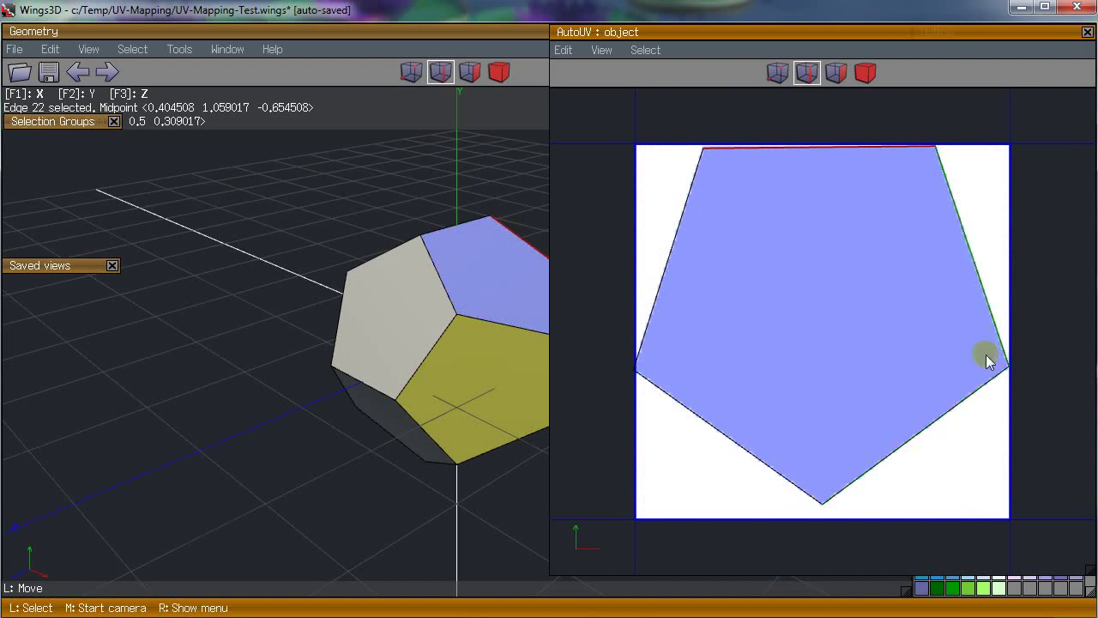
pyautogui.click(1087, 33)
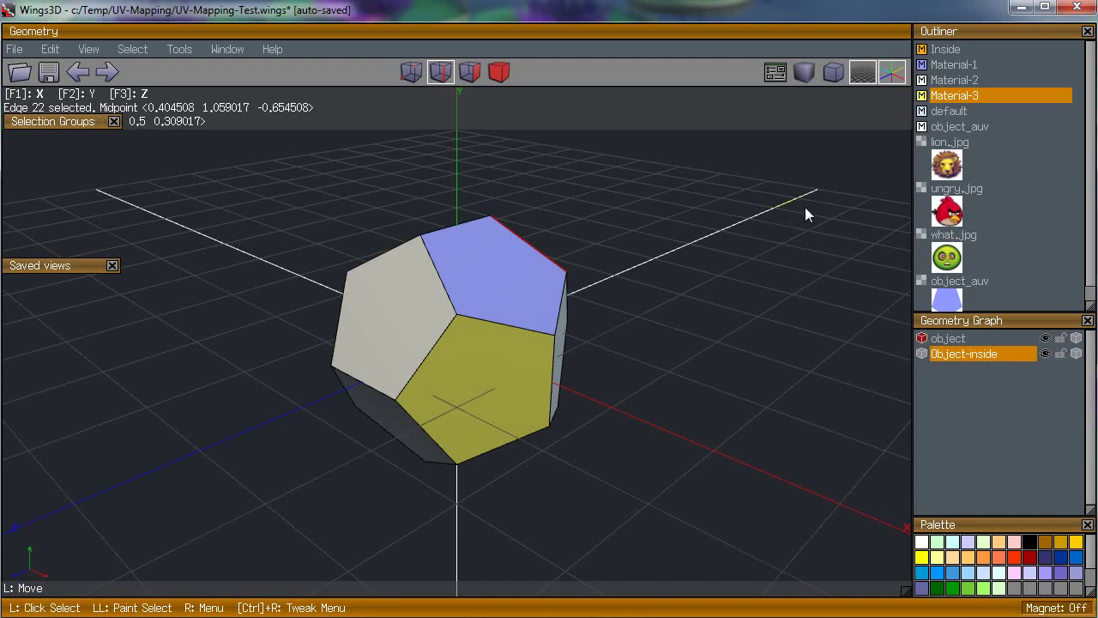
pyautogui.click(959, 126)
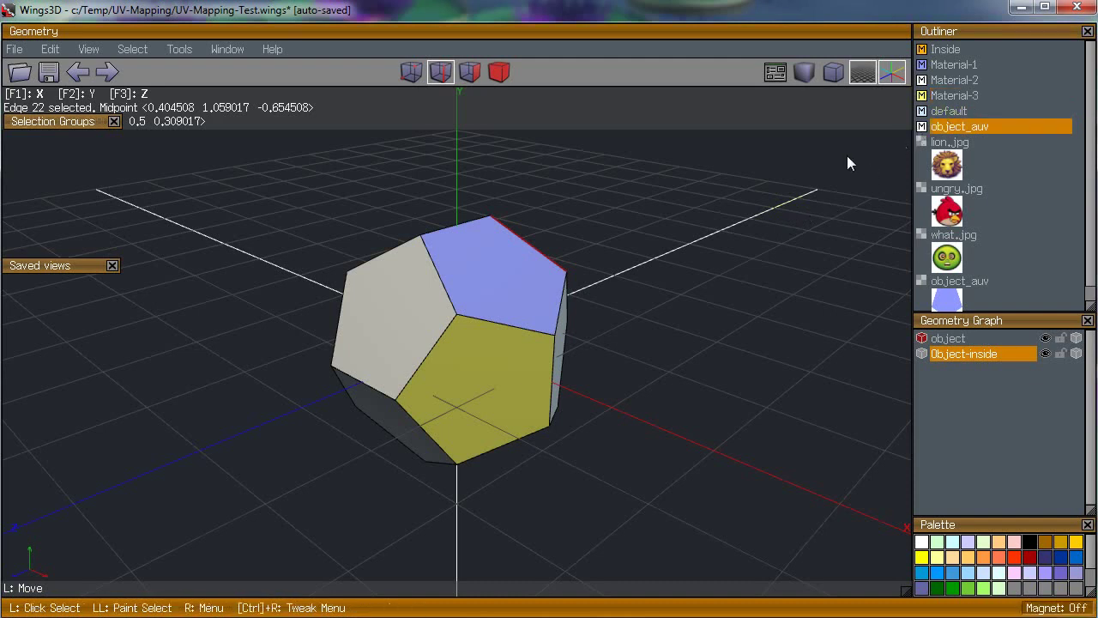
pyautogui.rightClick(948, 68)
pyautogui.click(944, 94)
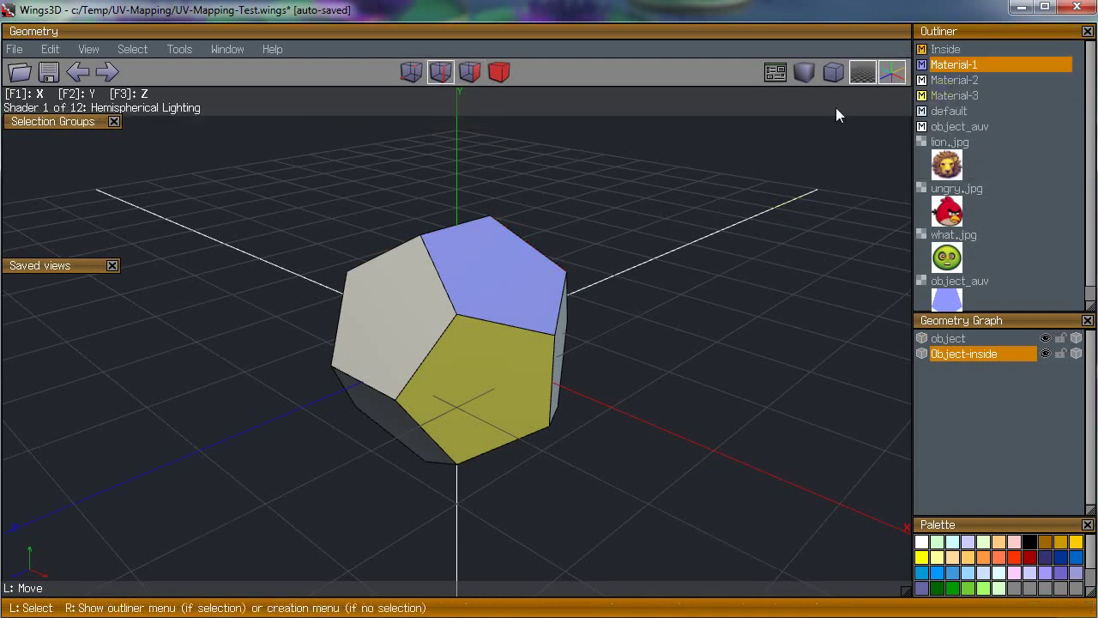
pyautogui.rightClick(951, 131)
pyautogui.click(944, 158)
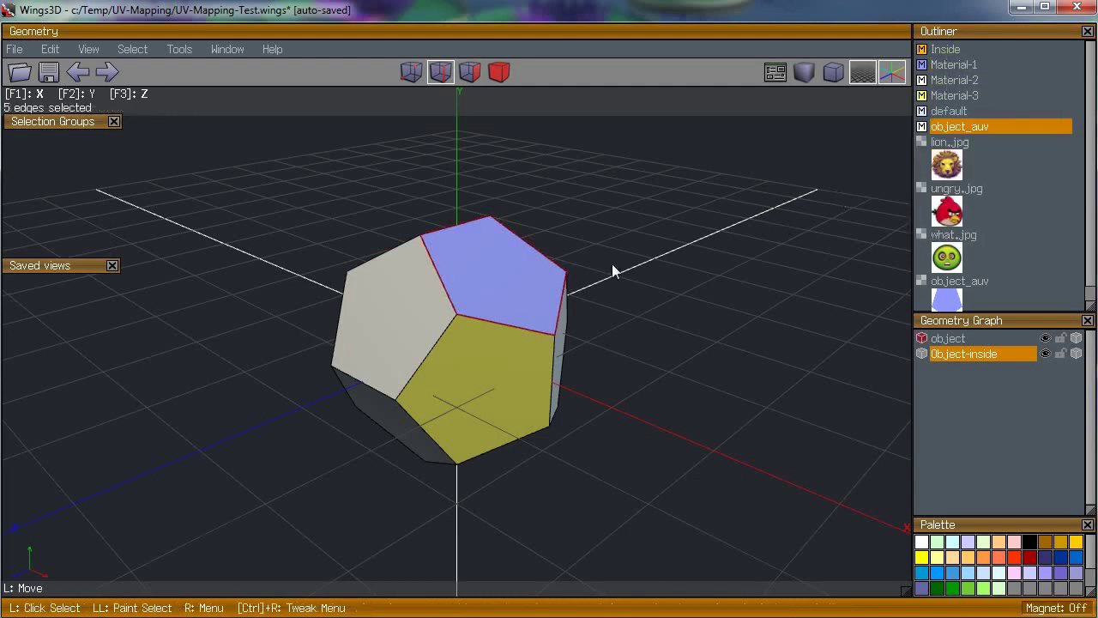
pyautogui.click(527, 133)
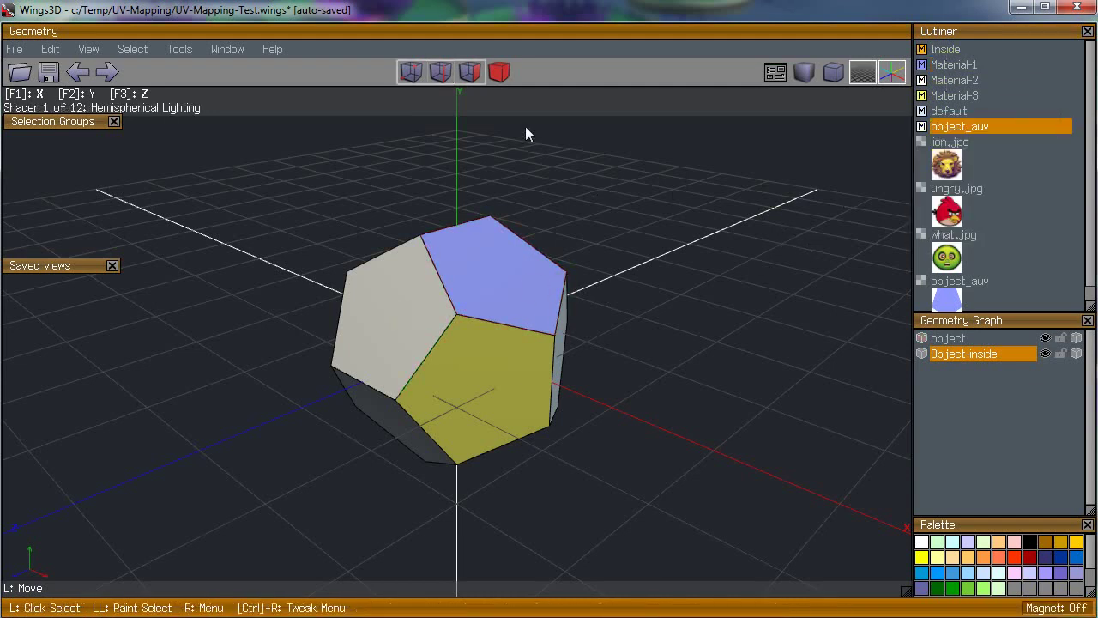
pyautogui.rightClick(990, 125)
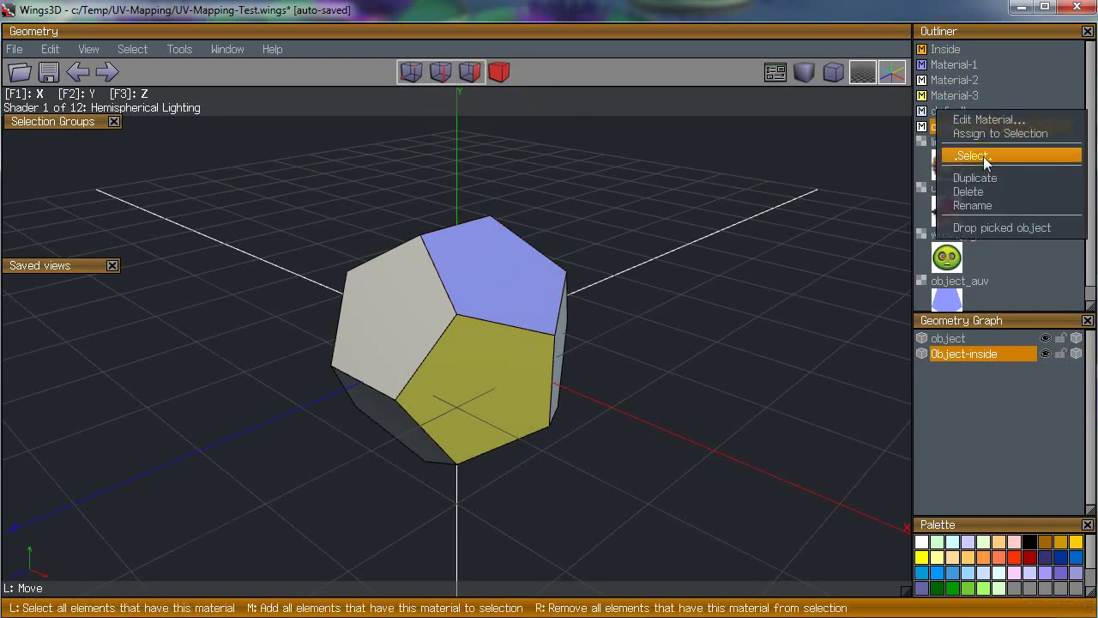
pyautogui.click(983, 155)
pyautogui.click(479, 84)
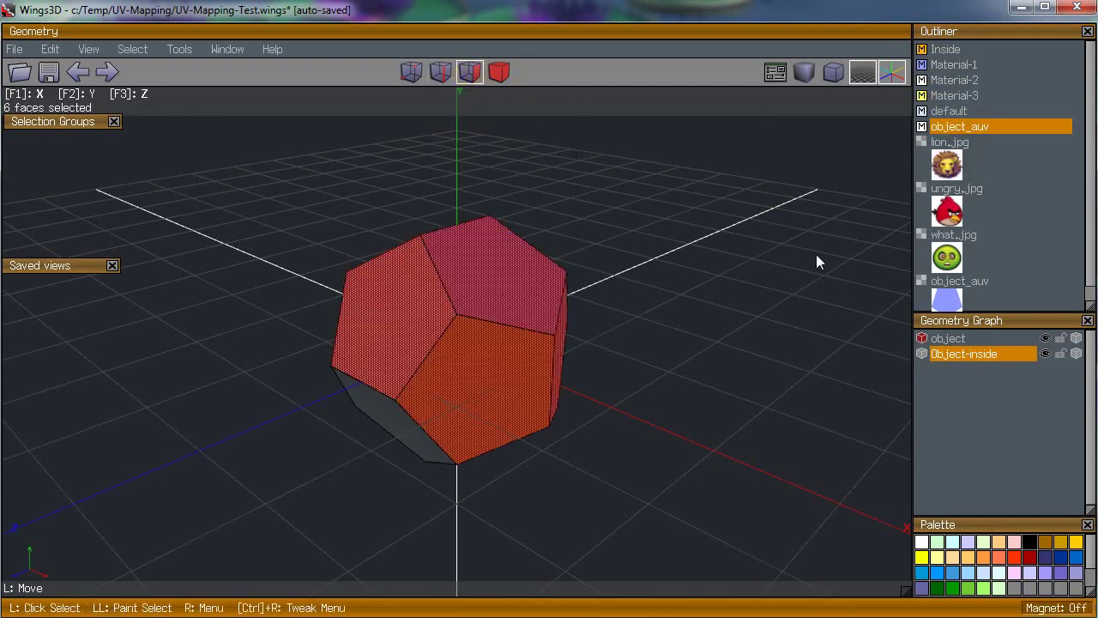
pyautogui.click(837, 247)
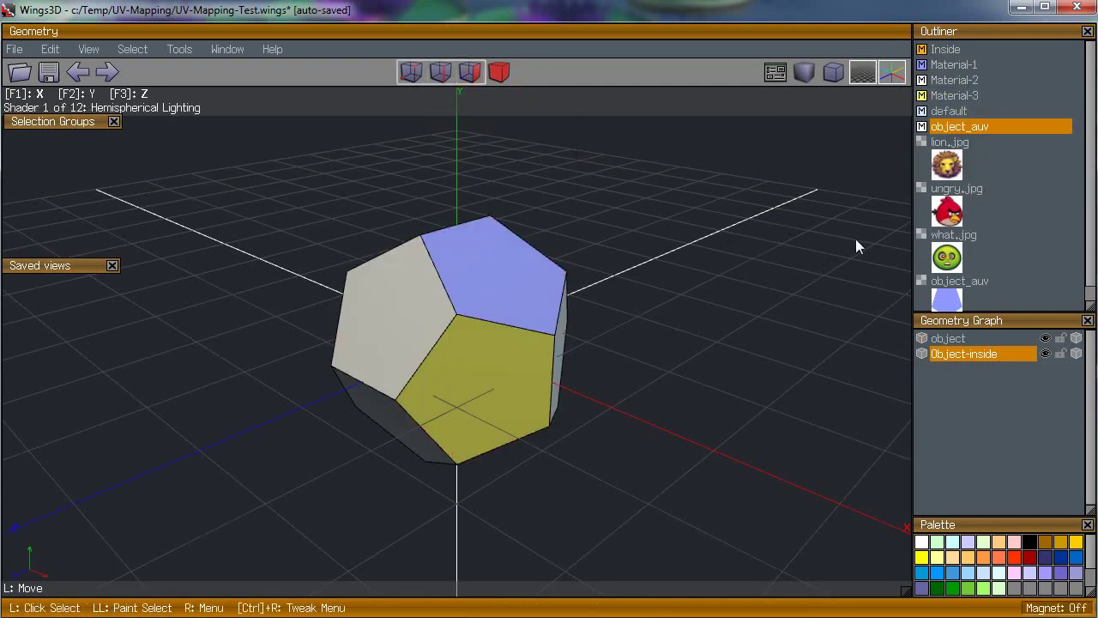
# Step: Select the face using the object_auv material, assign Material-1 to it and check whether any face still uses object_auv
pyautogui.rightClick(958, 136)
pyautogui.click(961, 157)
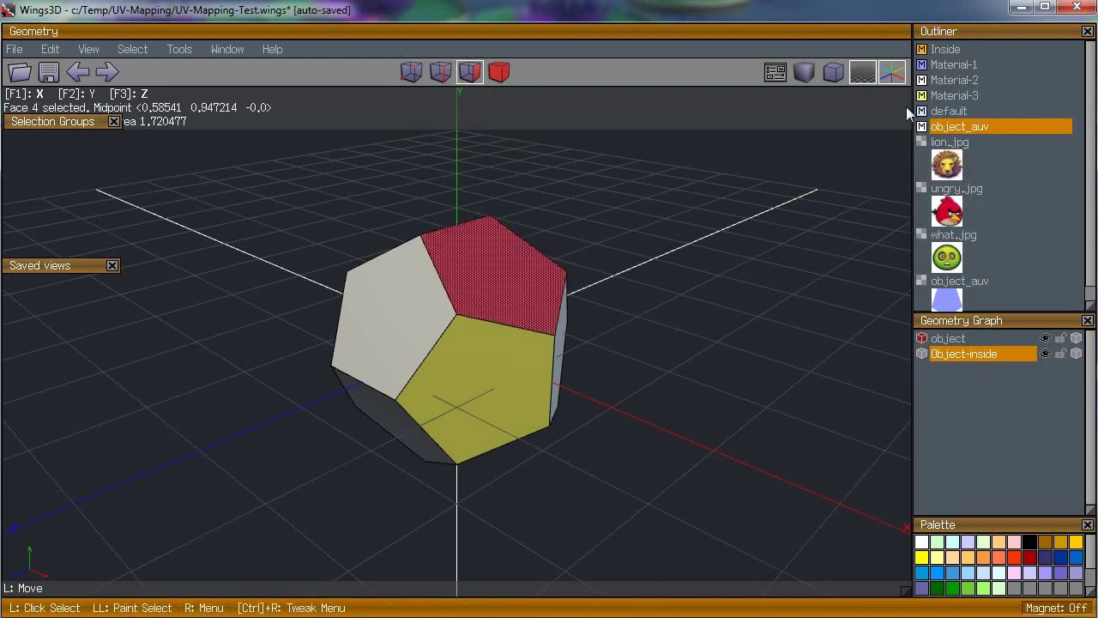
pyautogui.rightClick(950, 69)
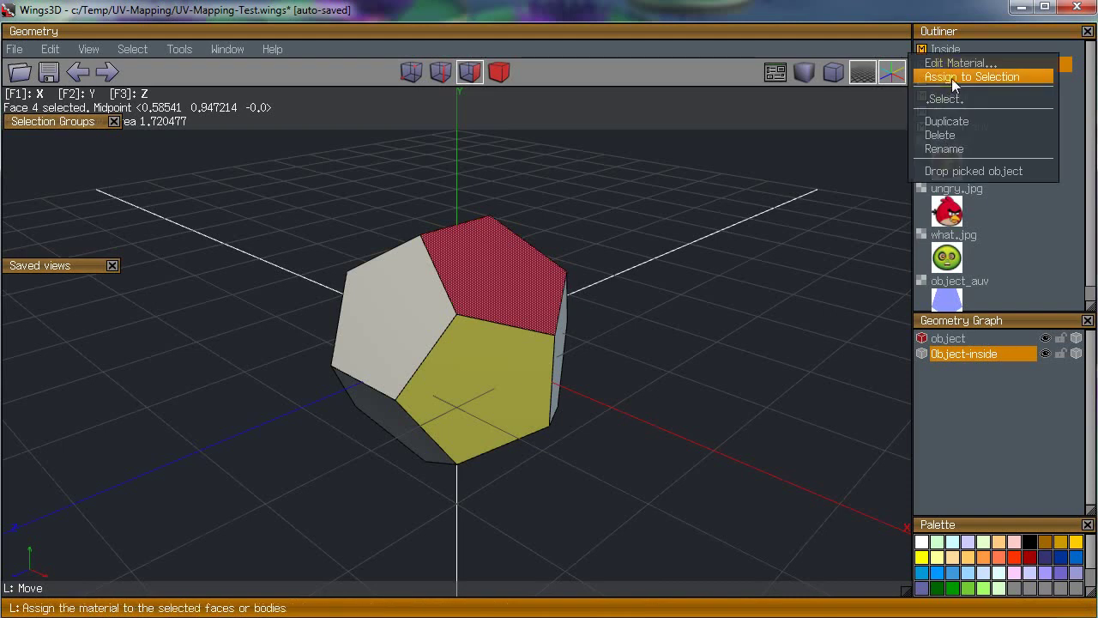
pyautogui.click(952, 78)
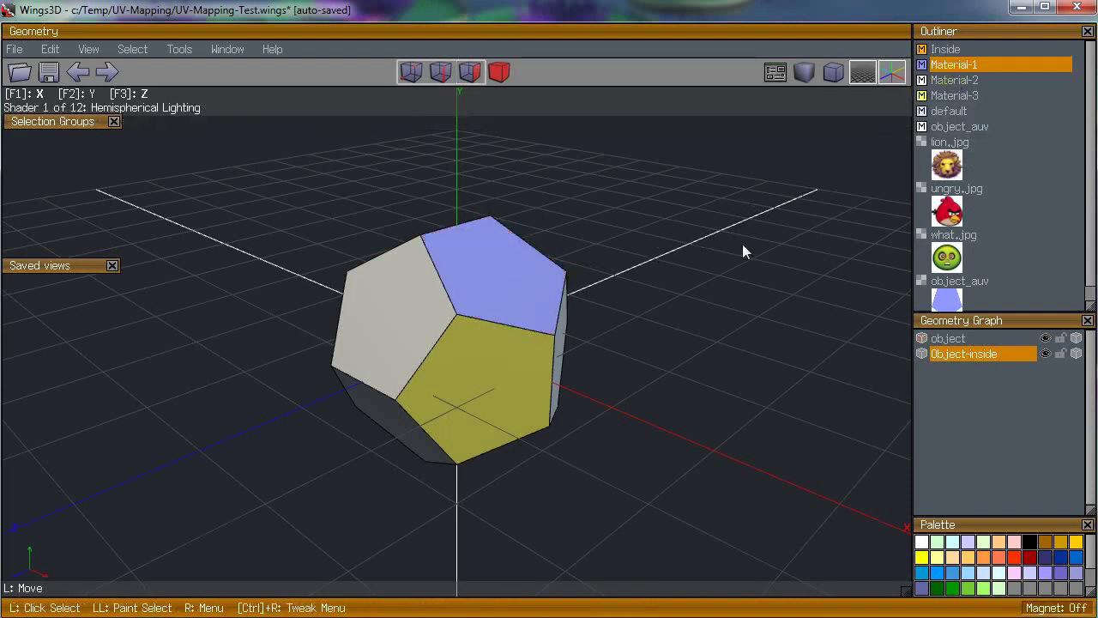
pyautogui.rightClick(957, 129)
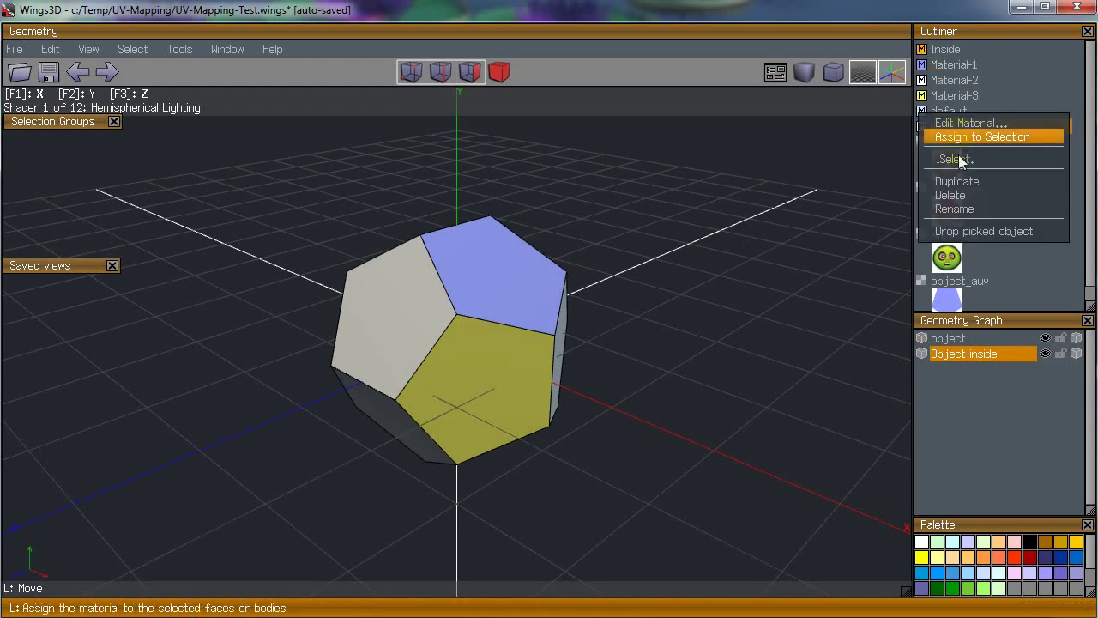
pyautogui.click(955, 160)
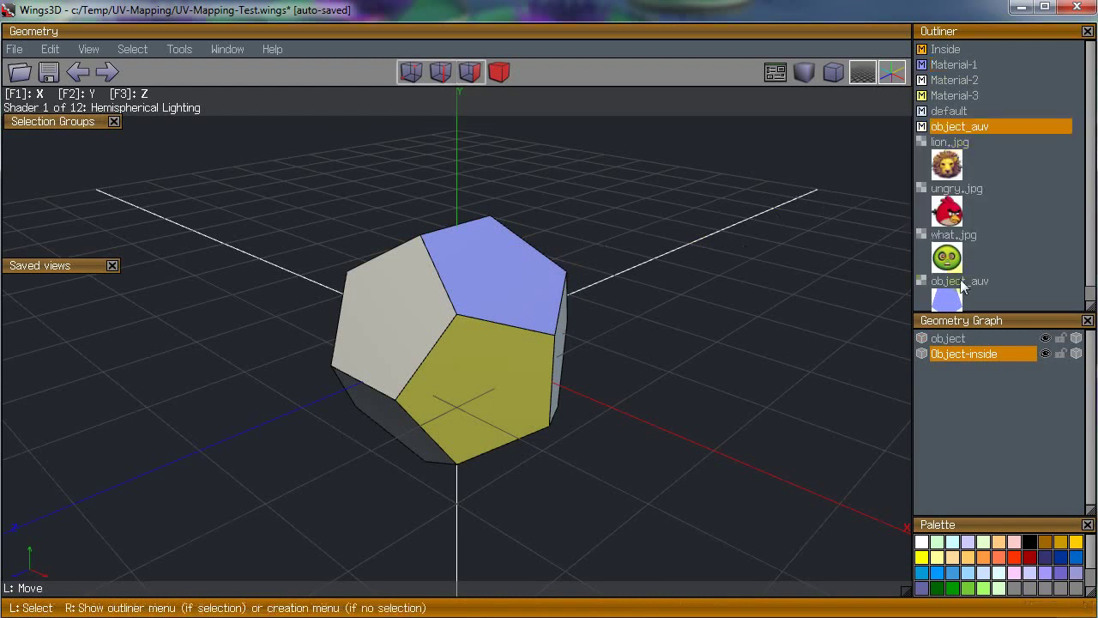
# Step: Apply the lion.jpg image to Material-1
pyautogui.click(952, 145)
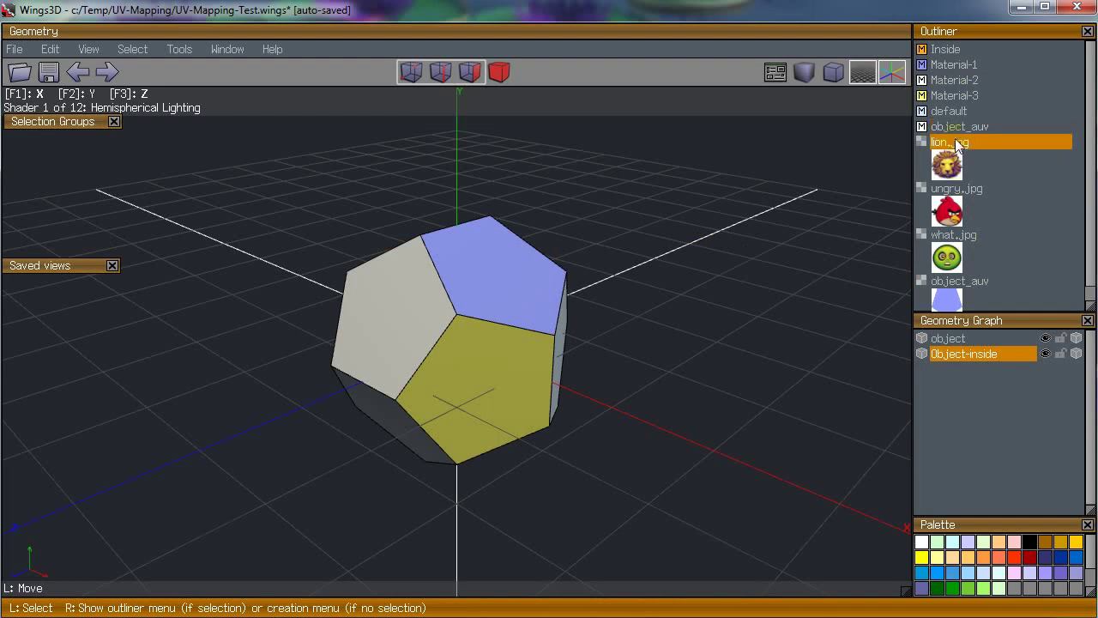
pyautogui.moveTo(952, 150); pyautogui.dragTo(961, 76)
pyautogui.click(962, 84)
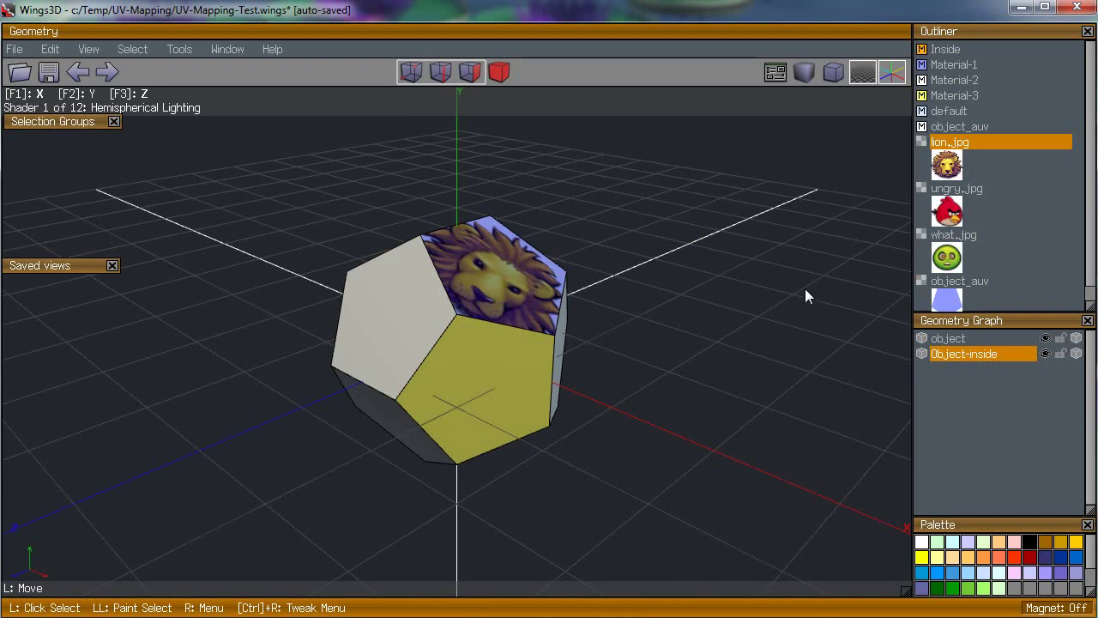
# Step: Select the light grey face beside the lion face and UV-map it without further segmenting
pyautogui.click(396, 350)
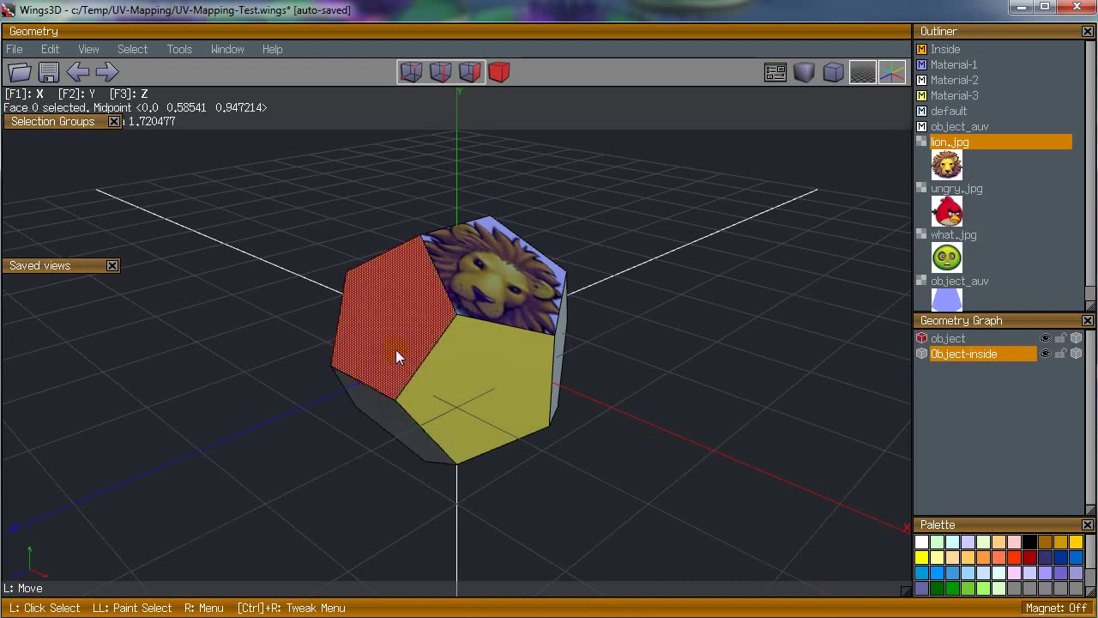
pyautogui.rightClick(318, 176)
pyautogui.moveTo(343, 584)
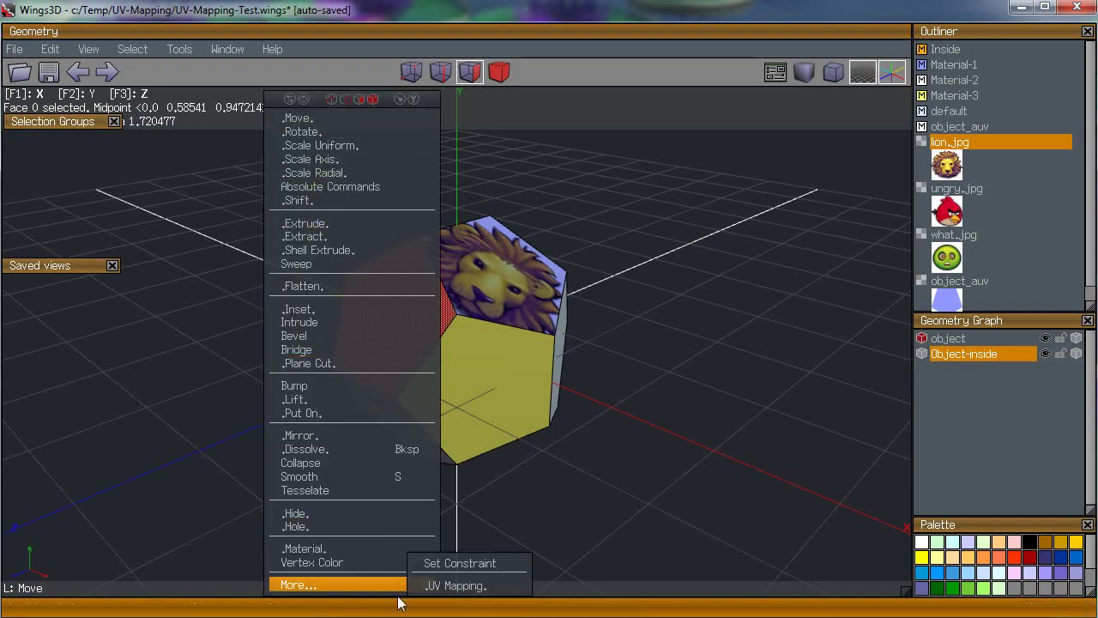
pyautogui.click(458, 592)
pyautogui.rightClick(374, 218)
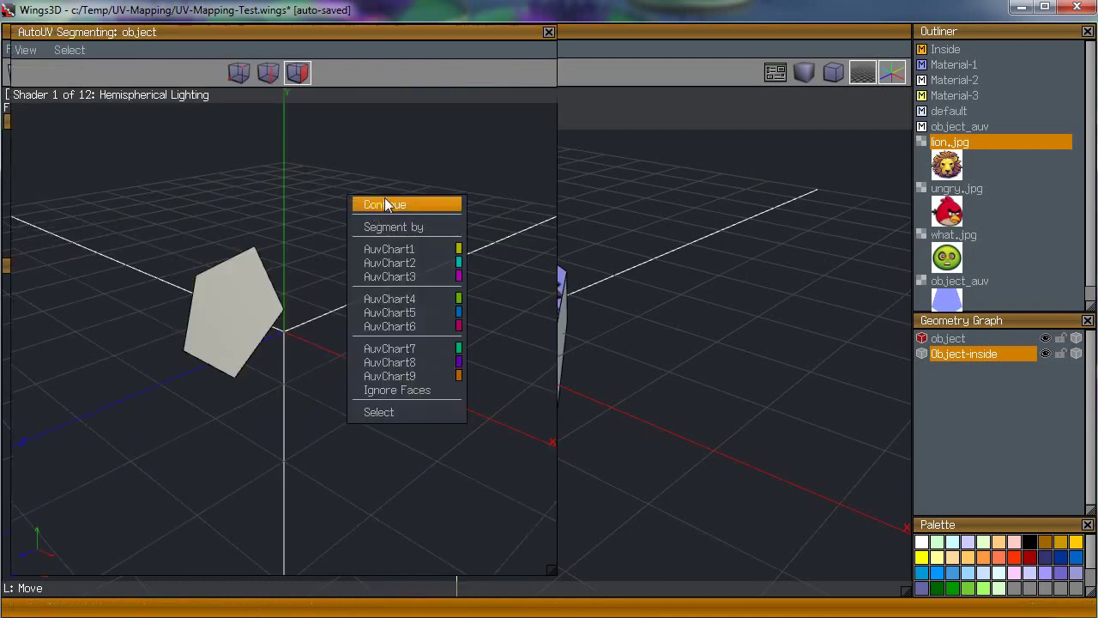
pyautogui.click(386, 205)
pyautogui.click(384, 193)
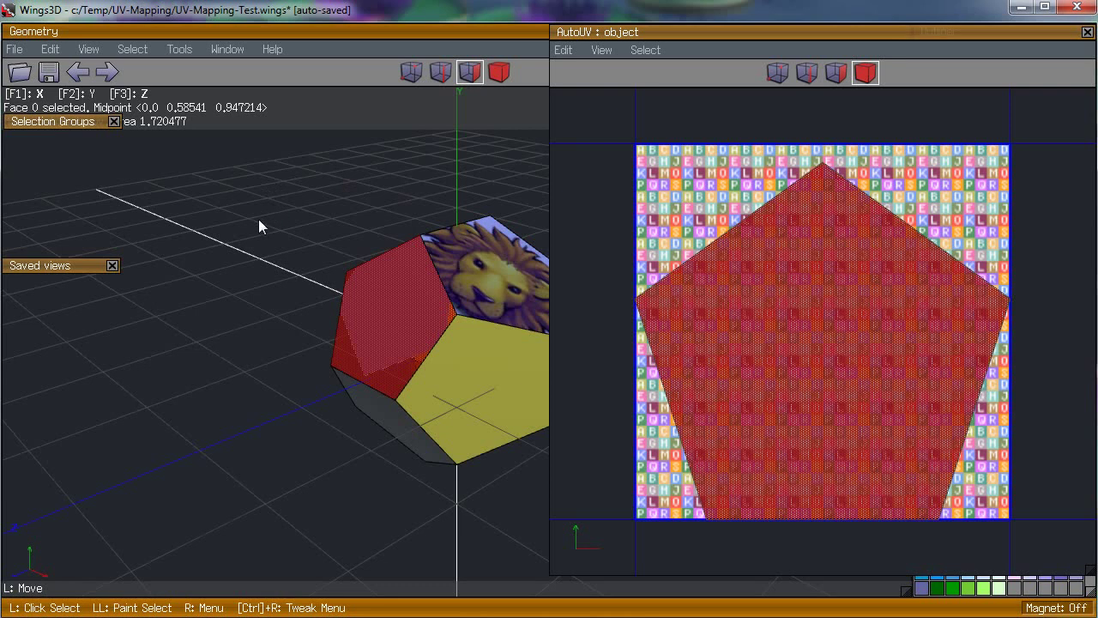
# Step: Clear the selection and select the UV face's upper vertex to check which corner it matches on the model
pyautogui.click(294, 227)
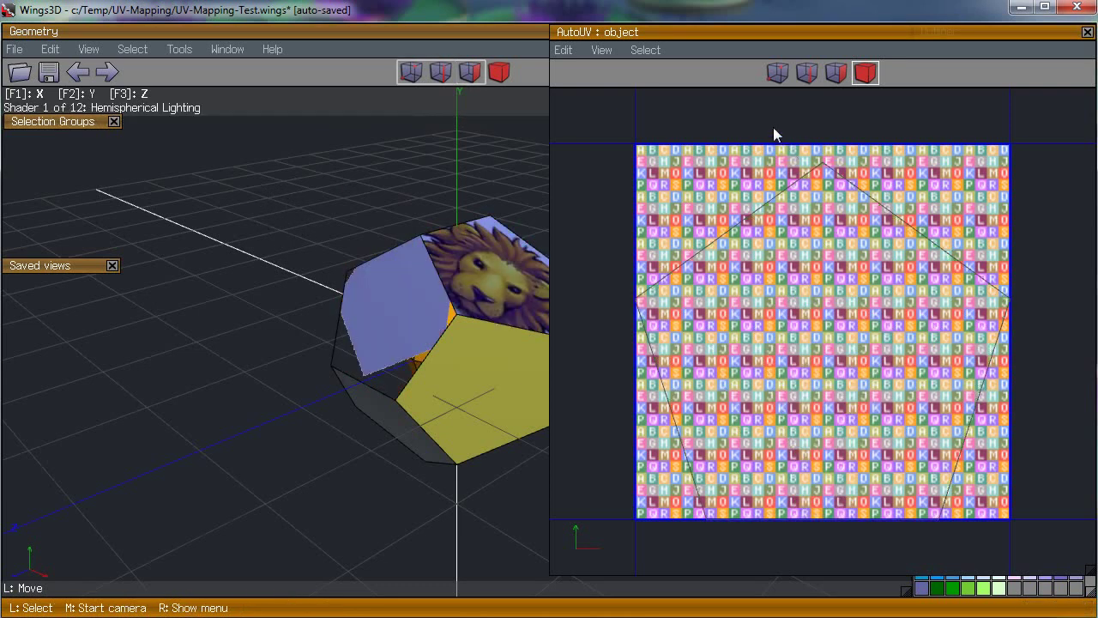
pyautogui.click(806, 73)
pyautogui.click(777, 73)
pyautogui.click(826, 170)
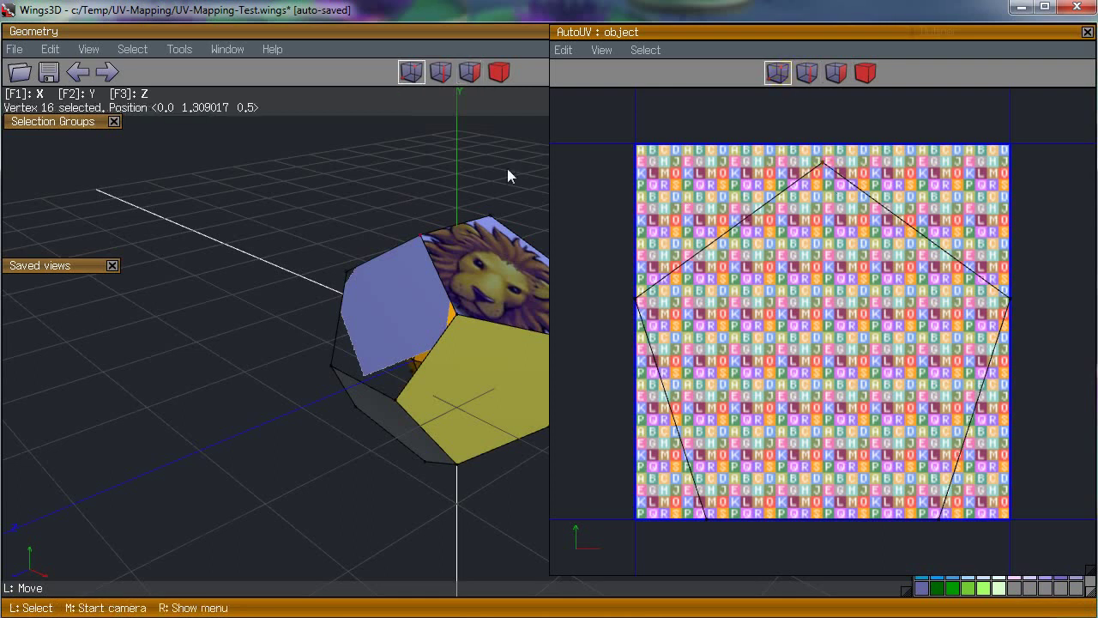
pyautogui.click(882, 187)
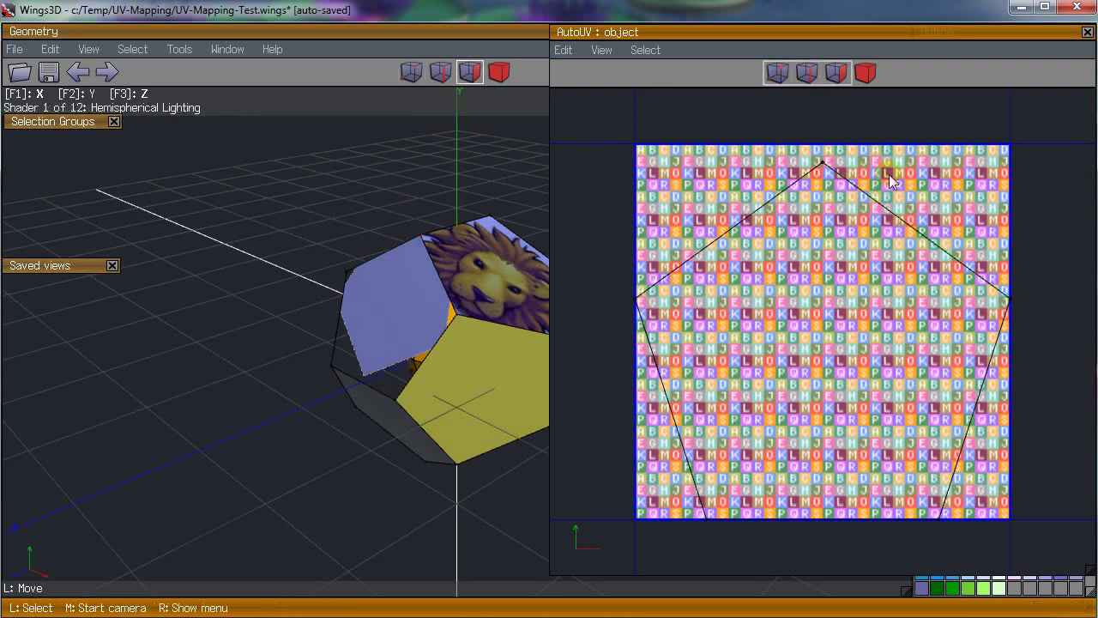
# Step: Create a 128x128 texture for this second UV face with the Background and Draw Faces passes and close the UV editor
pyautogui.rightClick(898, 176)
pyautogui.click(901, 176)
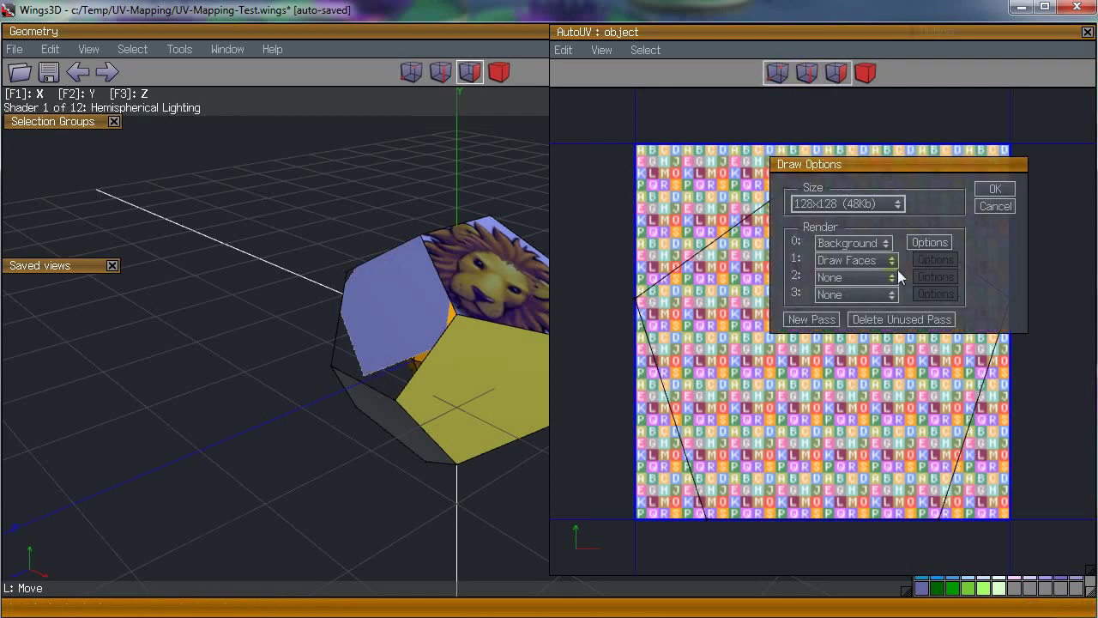
pyautogui.click(993, 190)
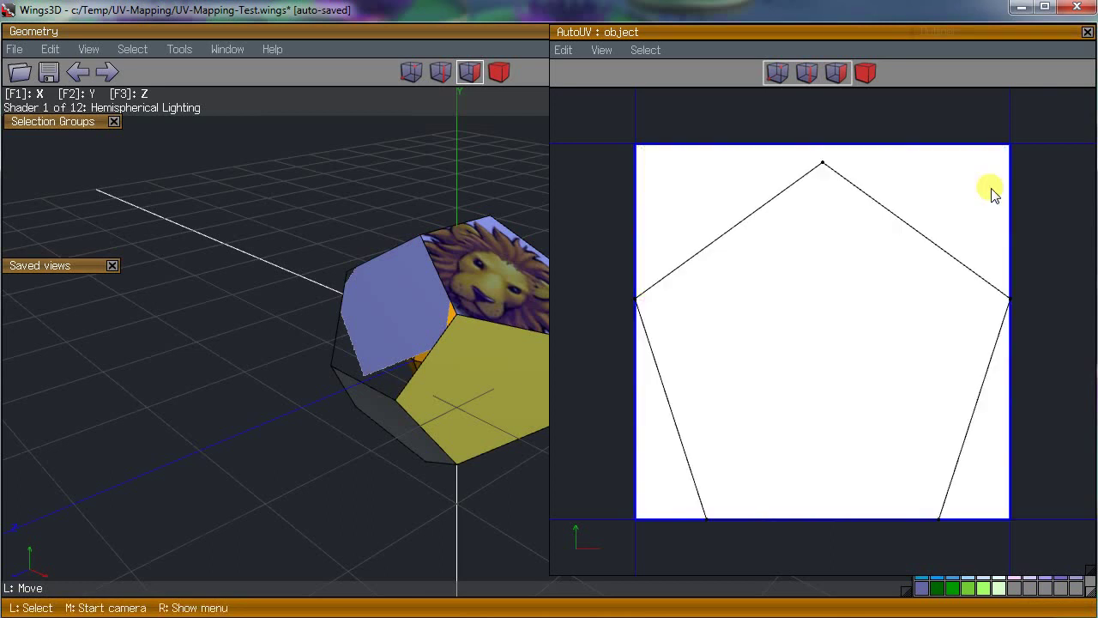
pyautogui.click(1087, 32)
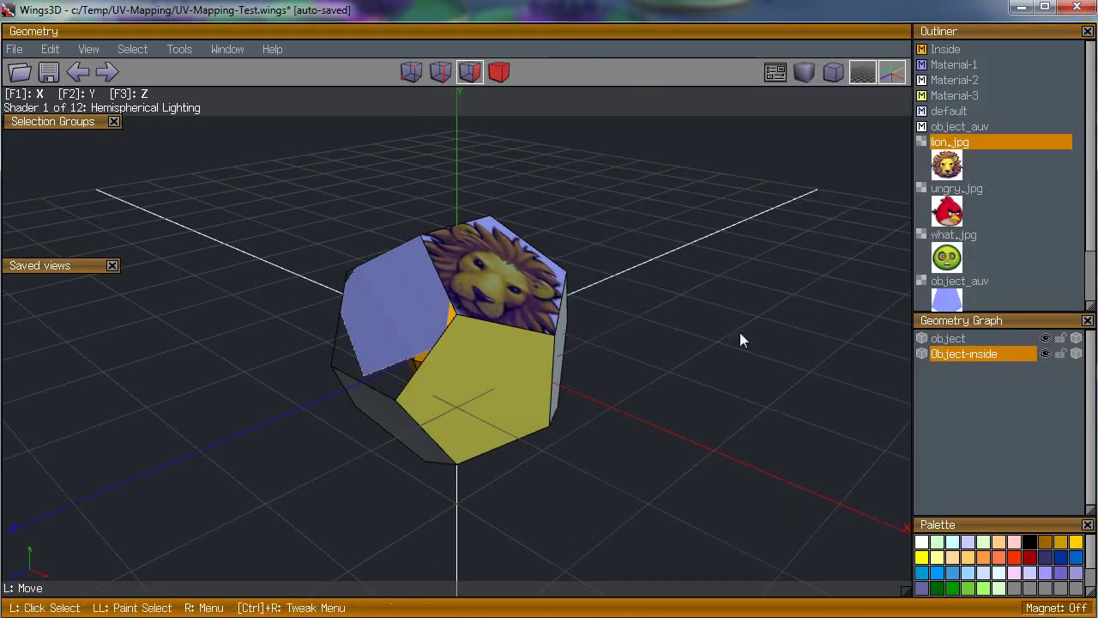
# Step: Select the face that uses the object_auv material and assign Material-2 to it
pyautogui.rightClick(955, 129)
pyautogui.click(949, 158)
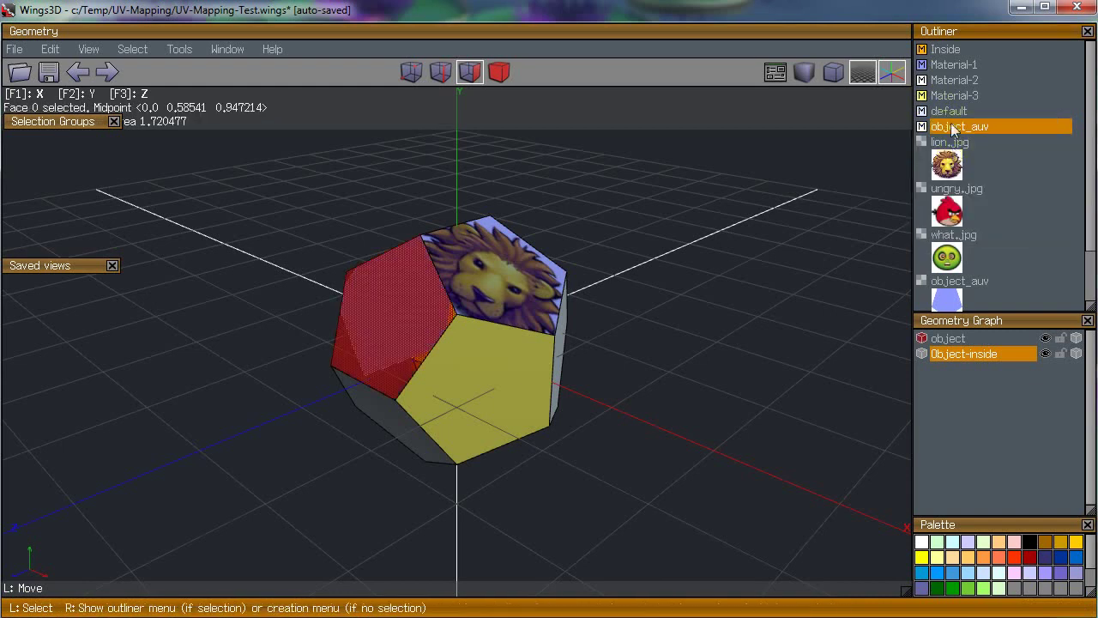
pyautogui.click(954, 80)
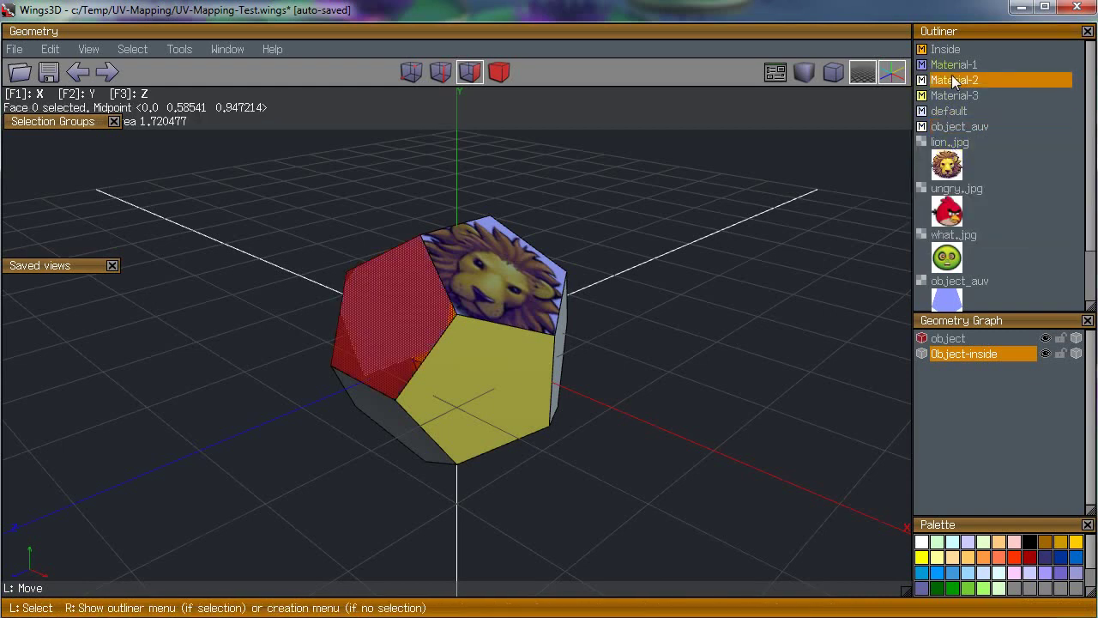
pyautogui.rightClick(954, 80)
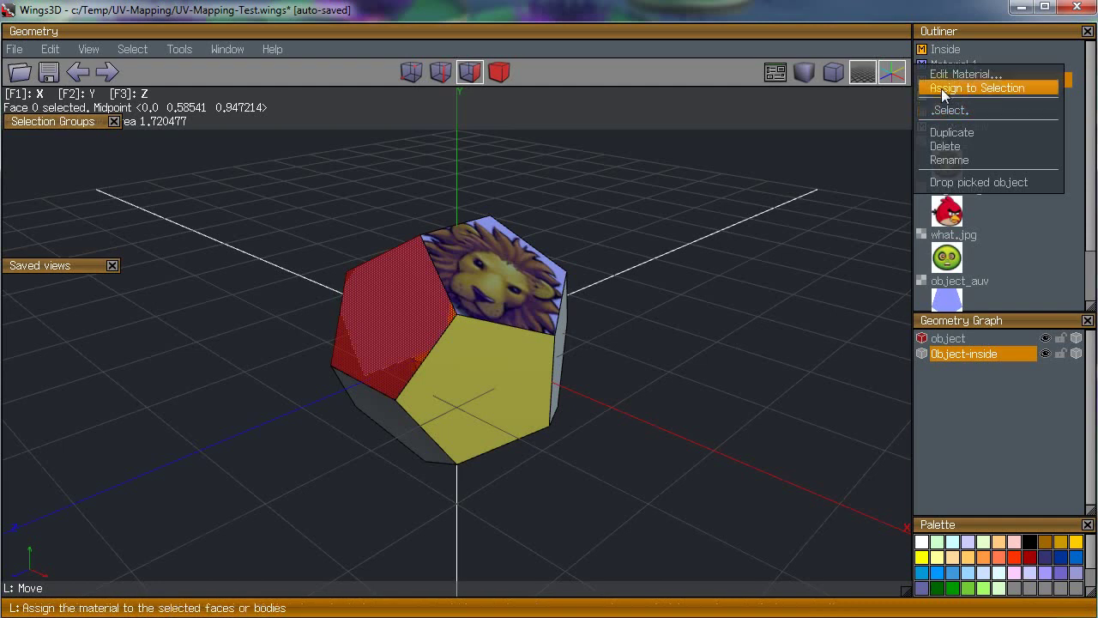
pyautogui.click(961, 88)
# Step: Apply the ungry.jpg image to Material-2 as its texture
pyautogui.click(955, 197)
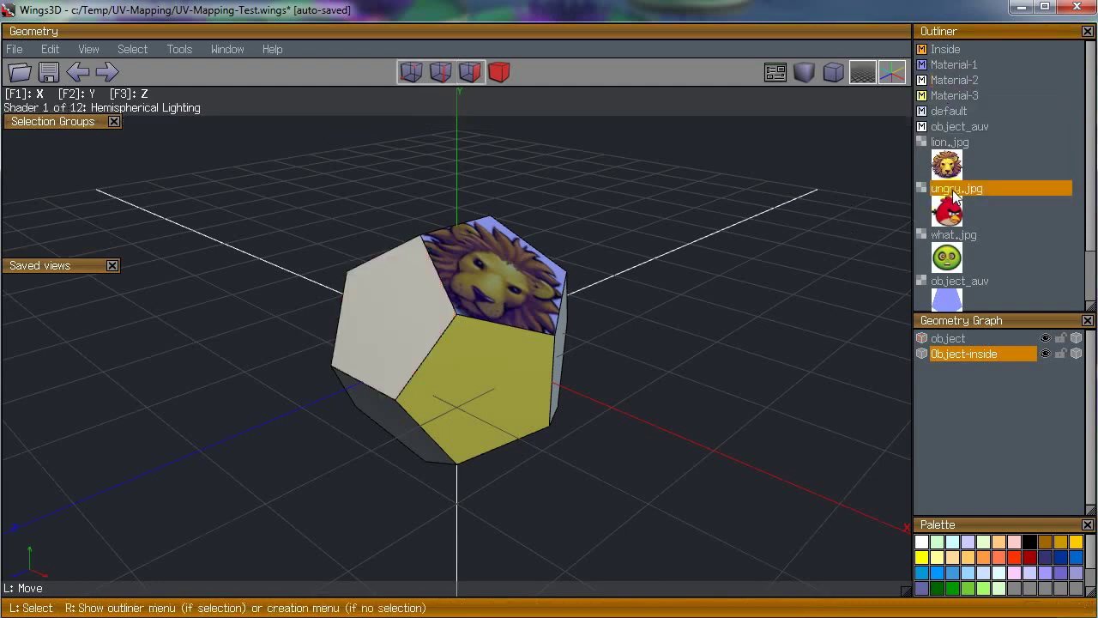
pyautogui.moveTo(955, 197); pyautogui.dragTo(961, 99)
pyautogui.click(961, 98)
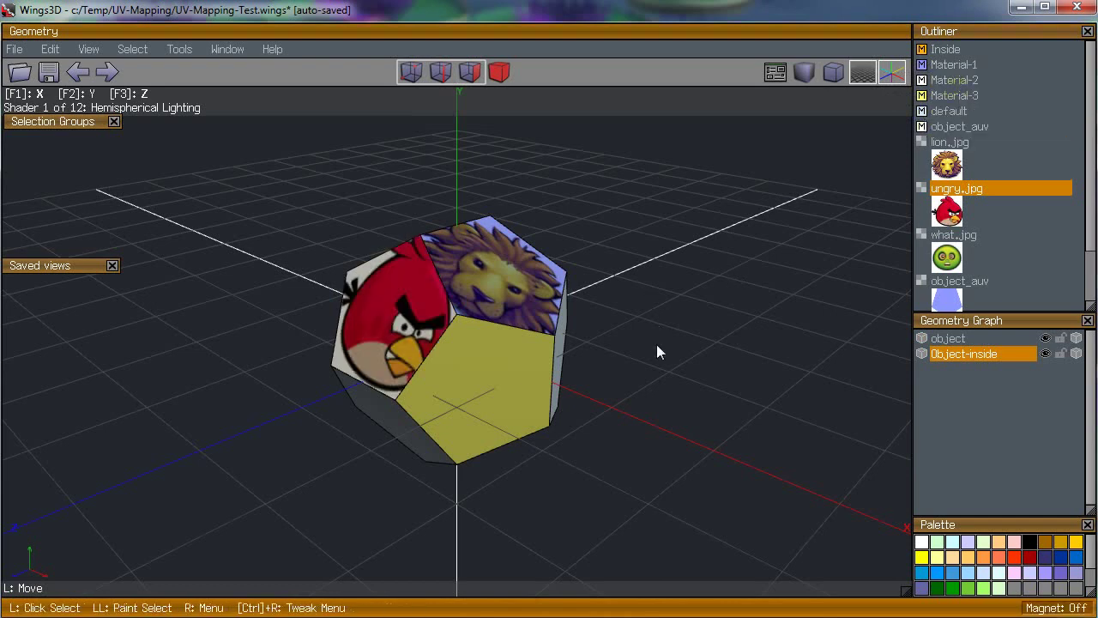
# Step: Select the yellow face below the lion and bird faces and UV-map it with Unfolding, without further segmenting
pyautogui.click(484, 389)
pyautogui.rightClick(484, 388)
pyautogui.moveTo(549, 584)
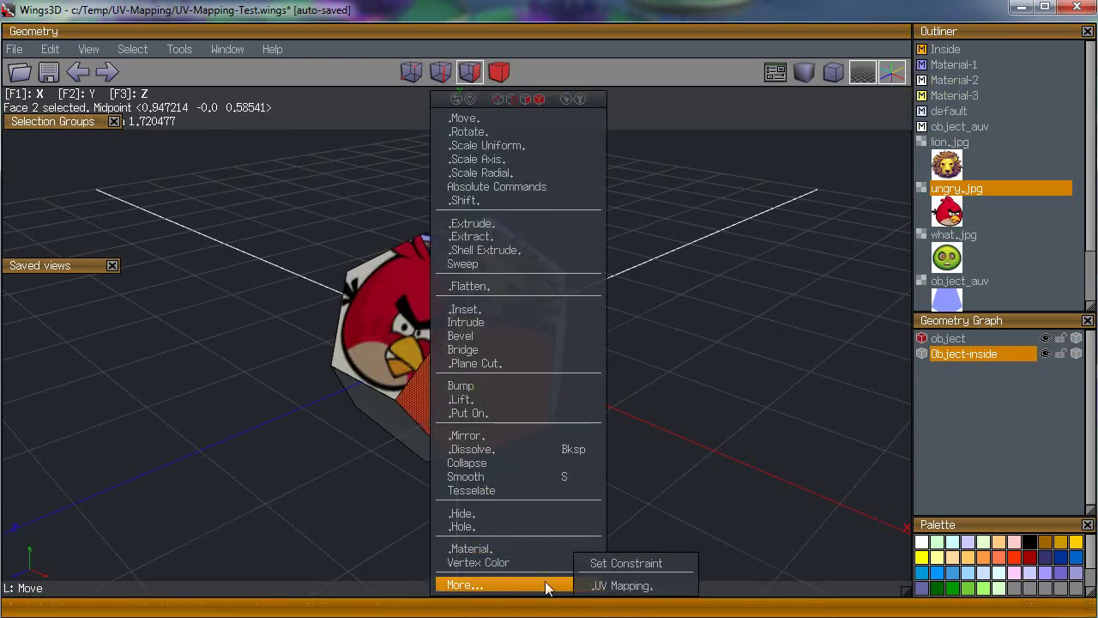
pyautogui.click(596, 581)
pyautogui.rightClick(305, 167)
pyautogui.click(308, 171)
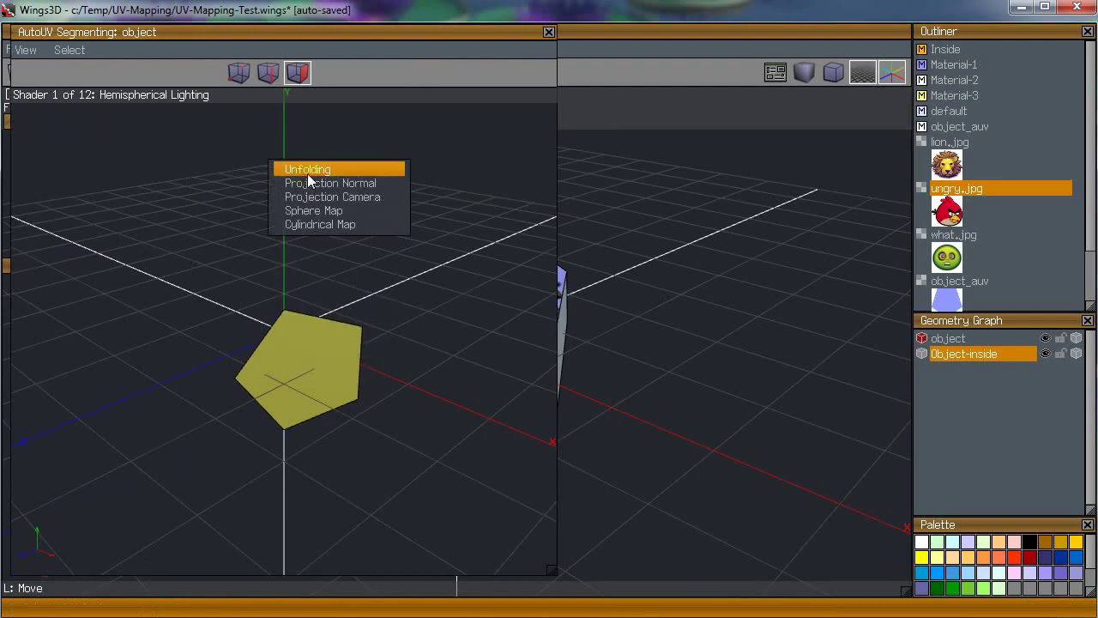
pyautogui.click(336, 172)
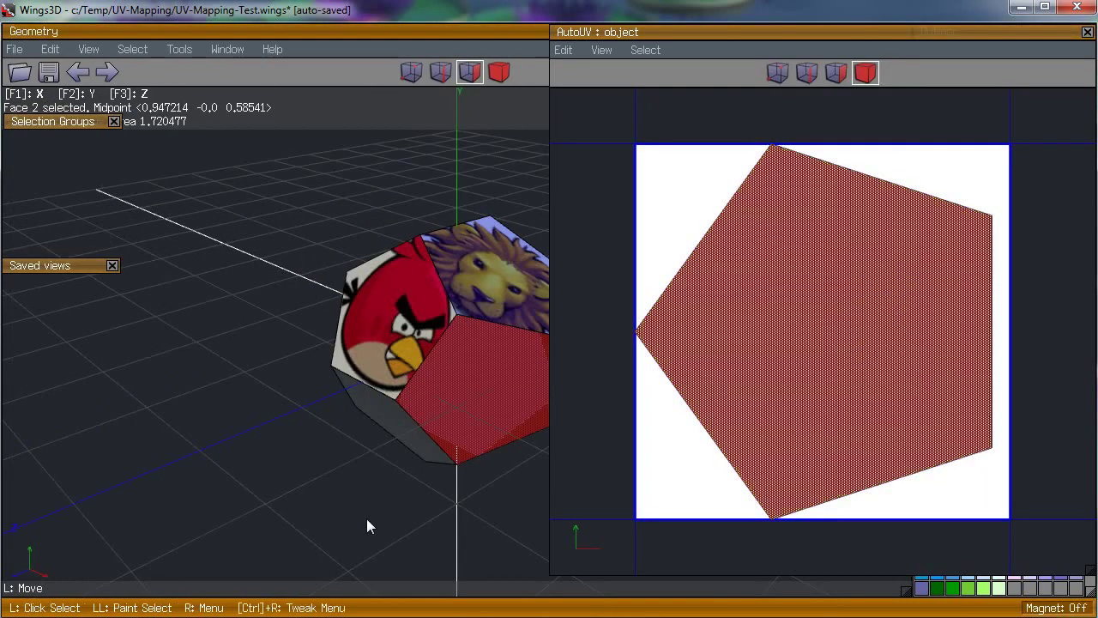
# Step: Select the corner shared by the three faces and the UV chart's upper vertex to check which corners match
pyautogui.press('v')
pyautogui.click(466, 315)
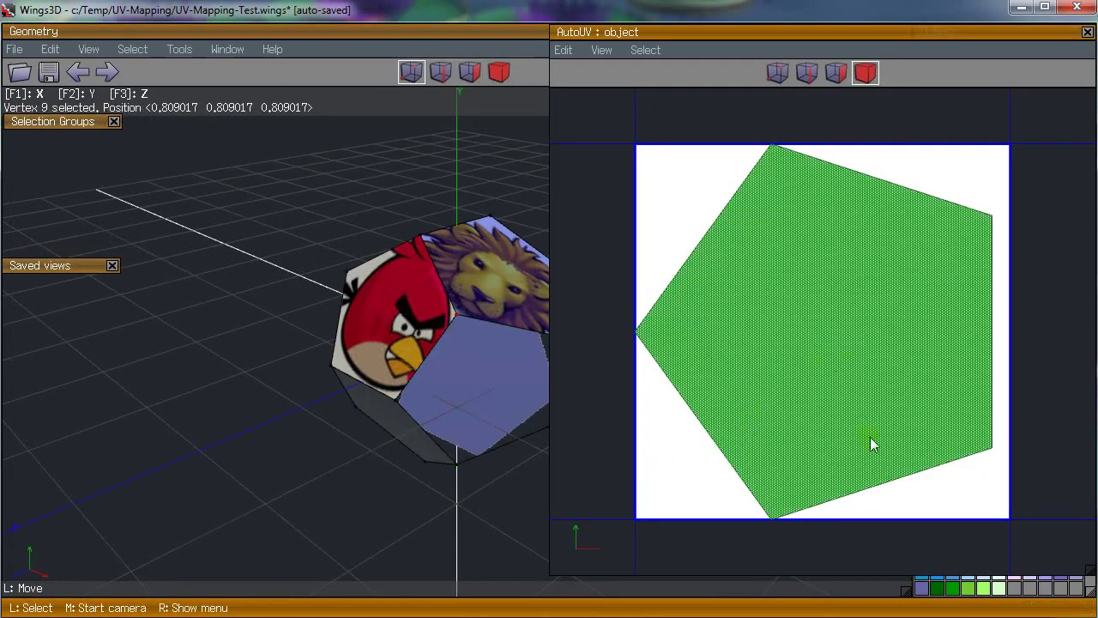
pyautogui.click(692, 219)
pyautogui.click(772, 73)
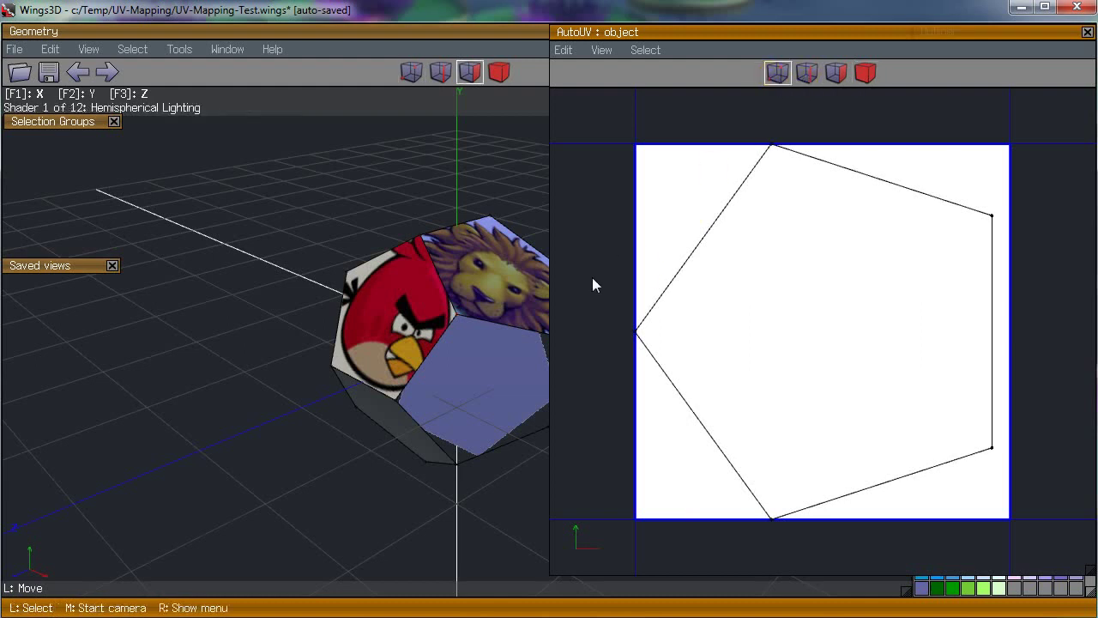
pyautogui.click(772, 147)
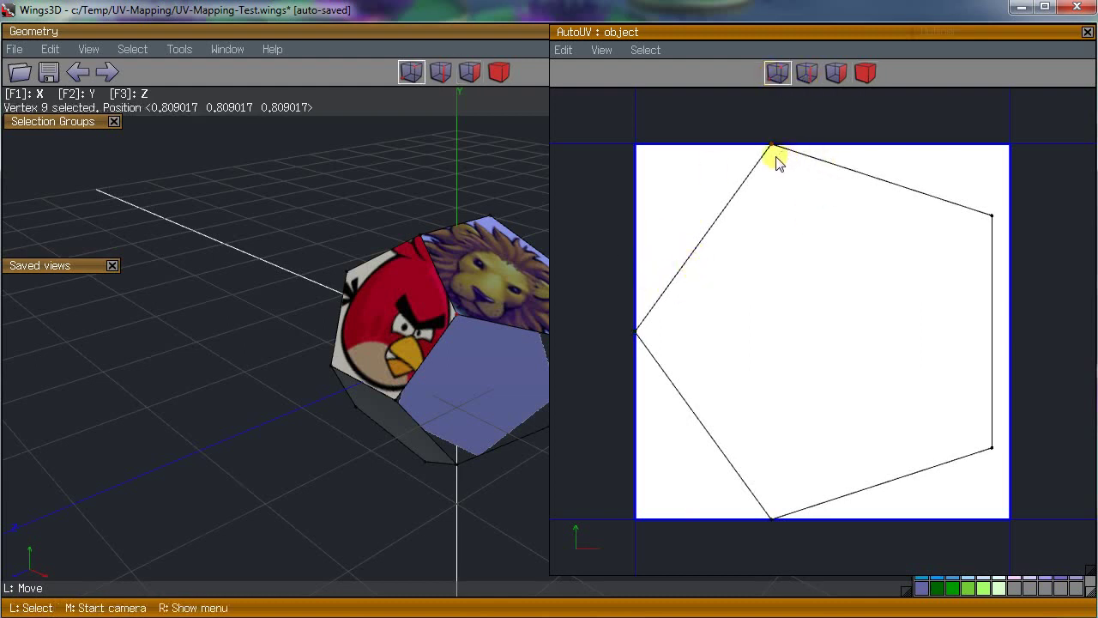
pyautogui.rightClick(829, 284)
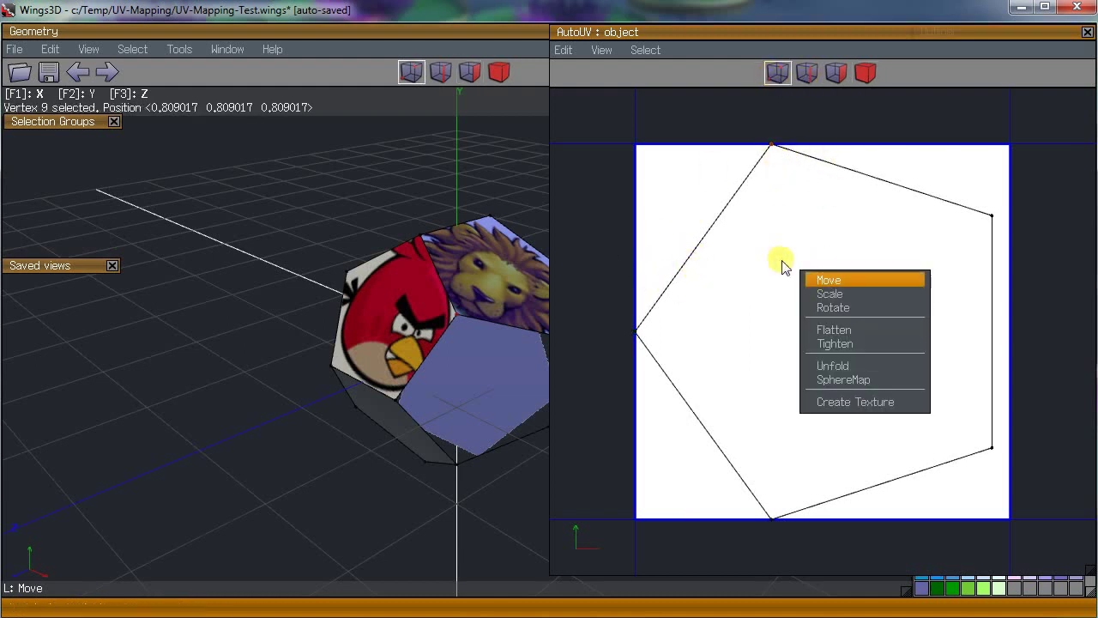
# Step: Select the whole UV chart and rotate it clockwise until one corner points straight up
pyautogui.click(865, 73)
pyautogui.click(844, 205)
pyautogui.rightClick(839, 201)
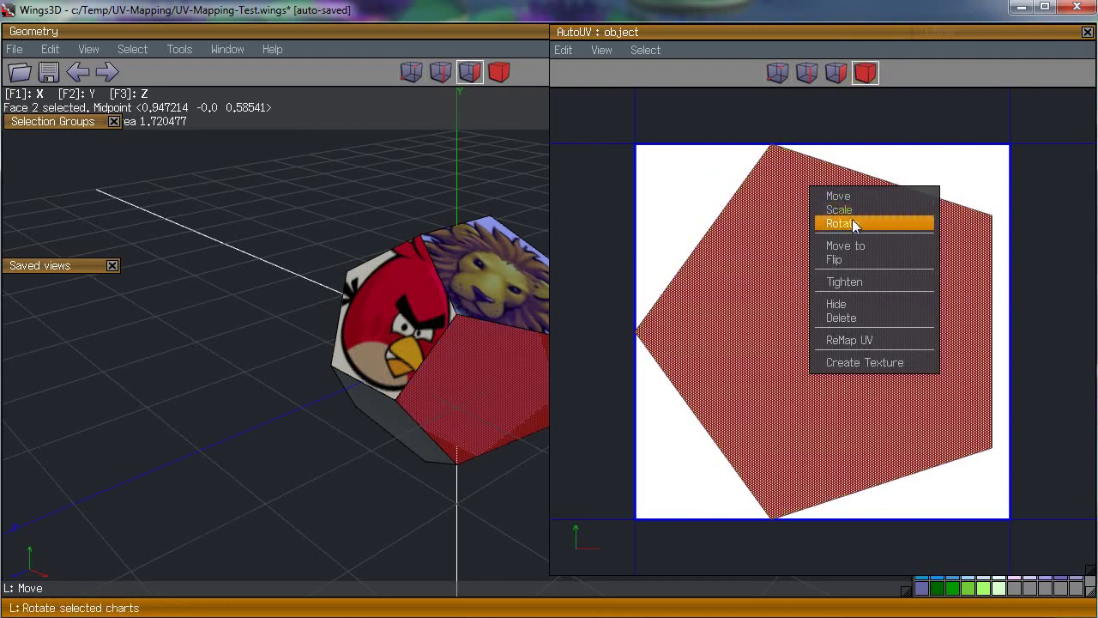
pyautogui.click(841, 223)
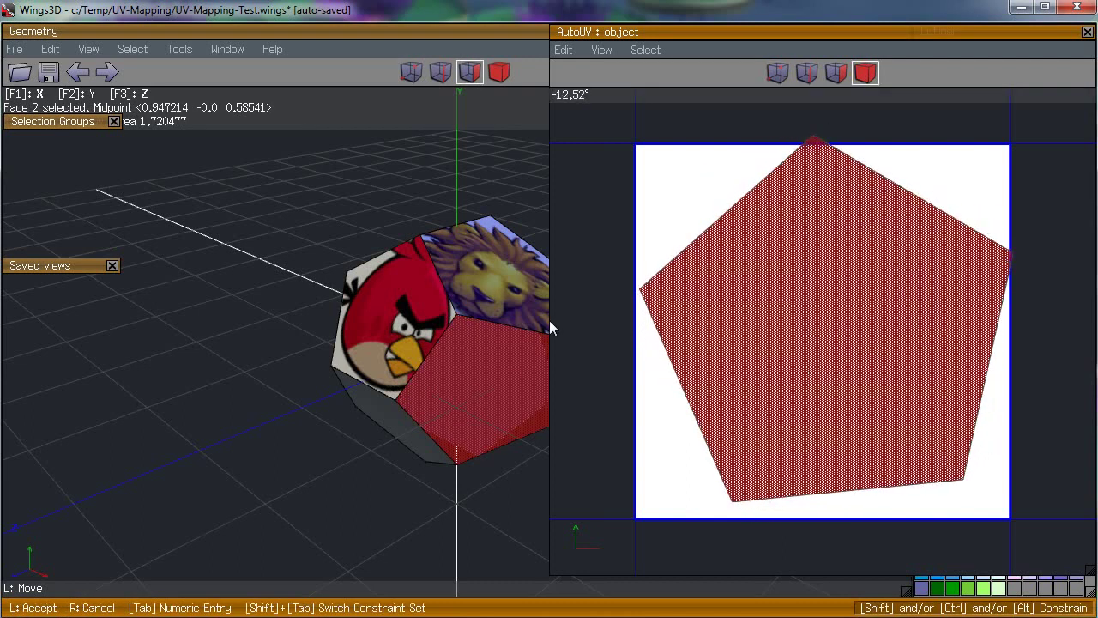
pyautogui.click(887, 230)
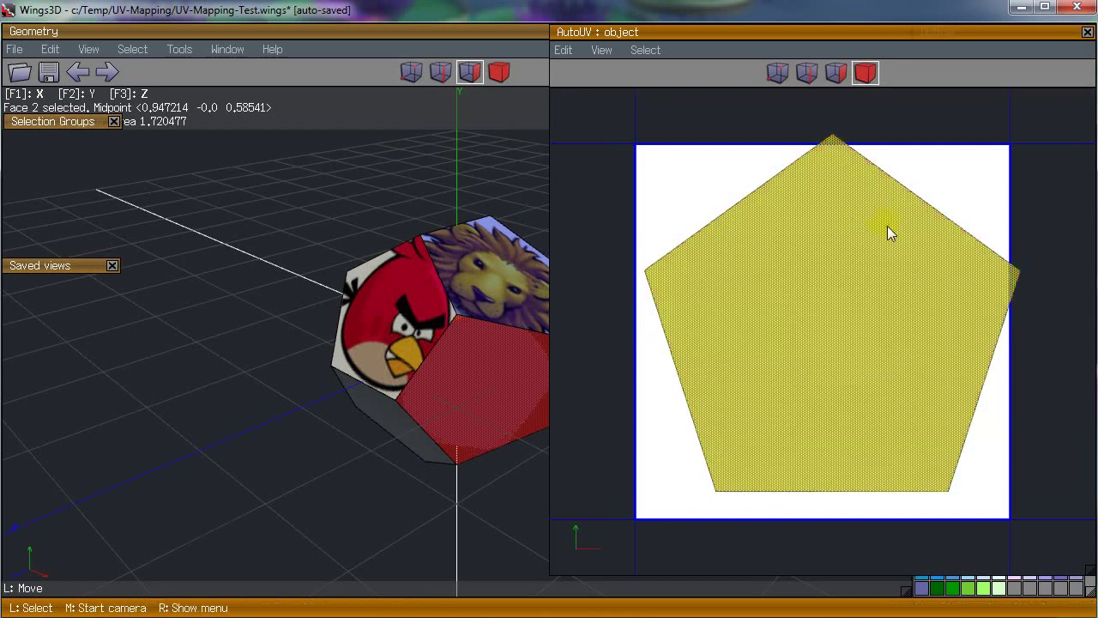
# Step: Move the rotated UV chart down and slightly left so that it fits inside the texture square
pyautogui.rightClick(887, 230)
pyautogui.click(892, 234)
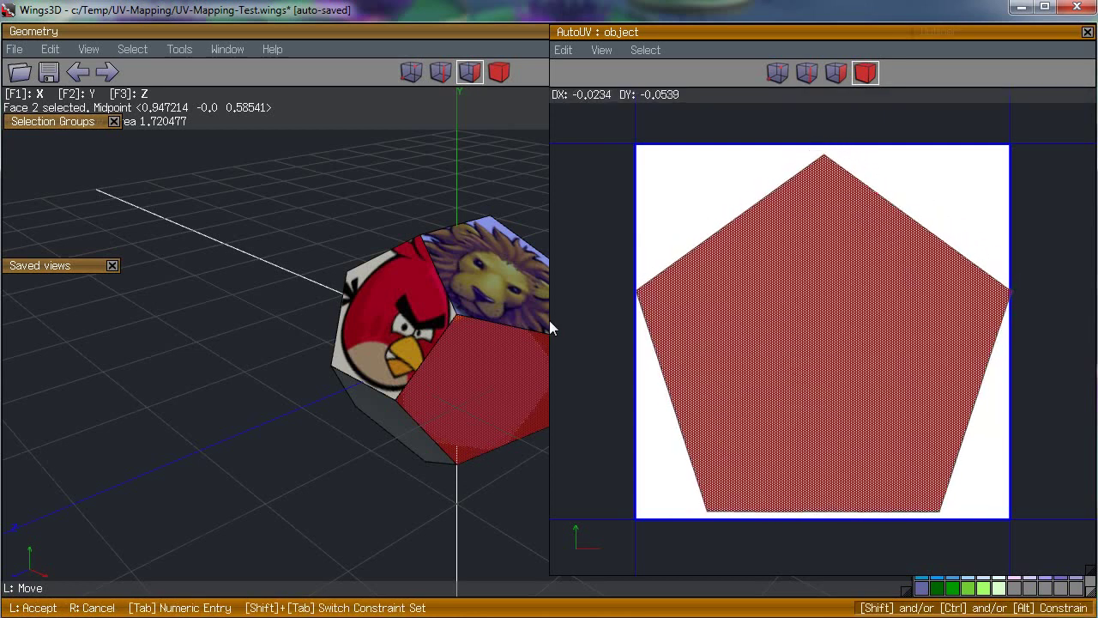
pyautogui.click(944, 183)
# Step: Clear the selection, create a 128x128 texture with the Background and Draw Faces passes, and close the UV editor
pyautogui.click(944, 187)
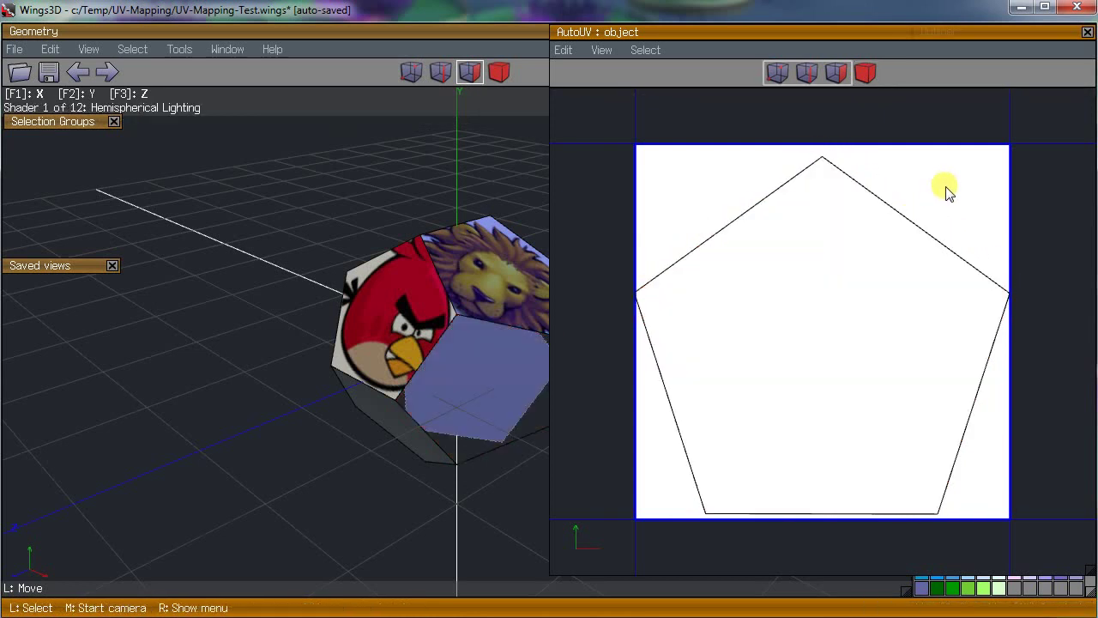
pyautogui.rightClick(944, 187)
pyautogui.click(976, 183)
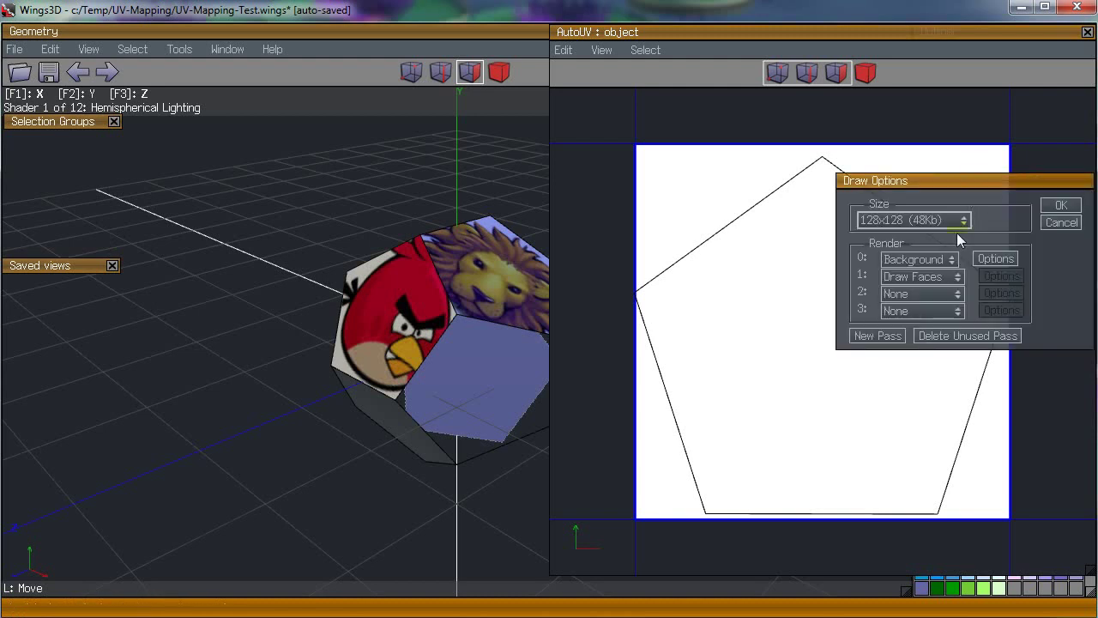
pyautogui.click(1061, 205)
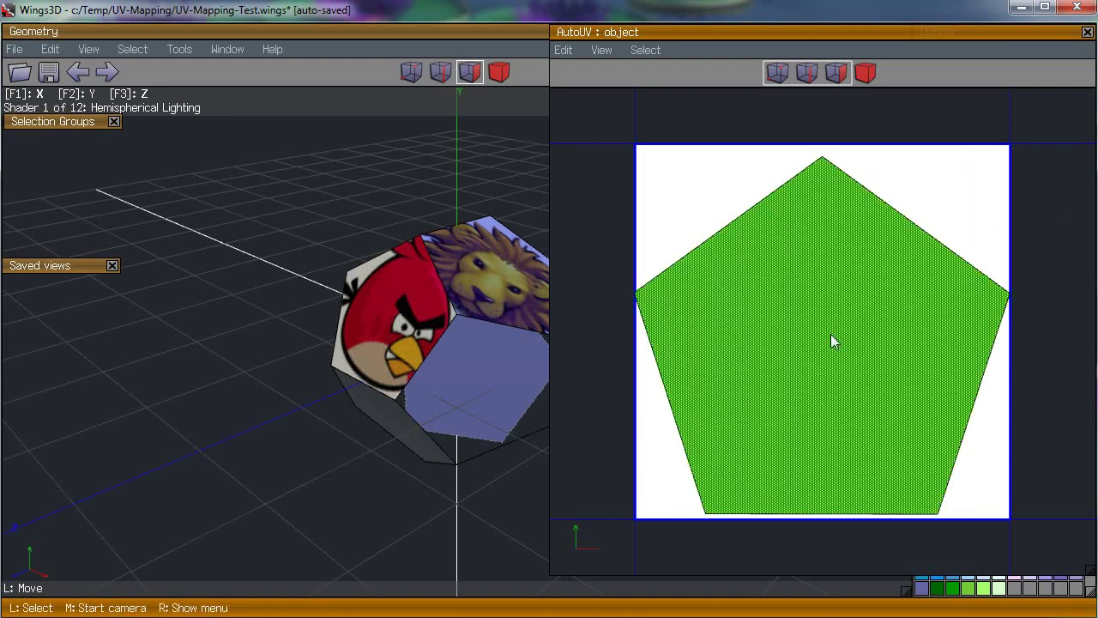
pyautogui.click(1084, 33)
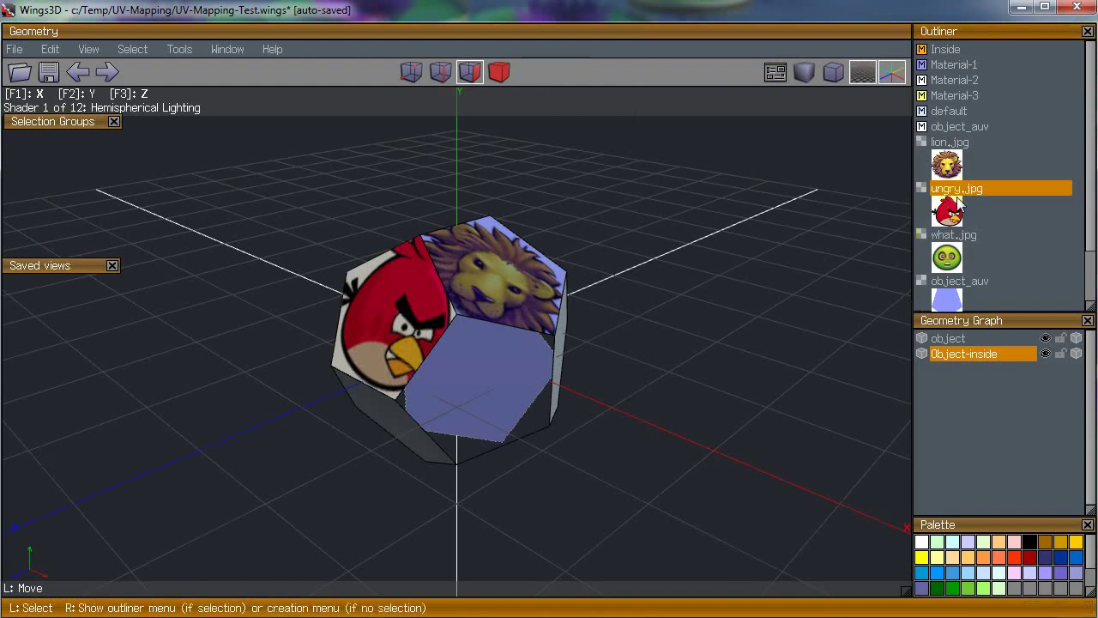
# Step: Select the face that uses the object_auv material and assign Material-3 to it
pyautogui.click(957, 127)
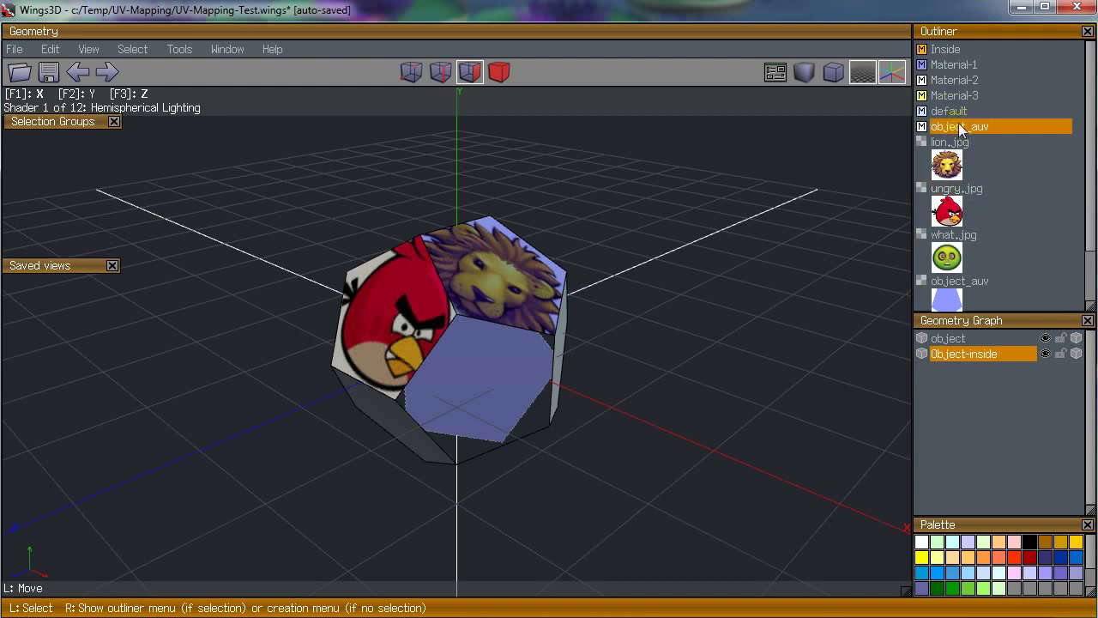
pyautogui.rightClick(960, 129)
pyautogui.click(967, 157)
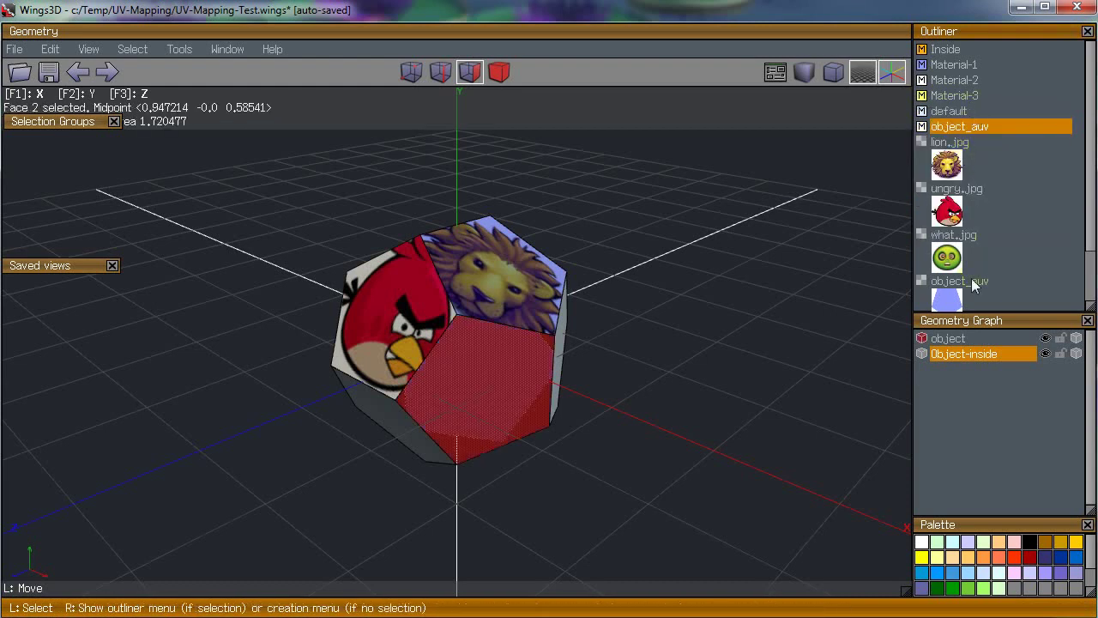
pyautogui.rightClick(949, 97)
pyautogui.click(947, 97)
pyautogui.rightClick(947, 97)
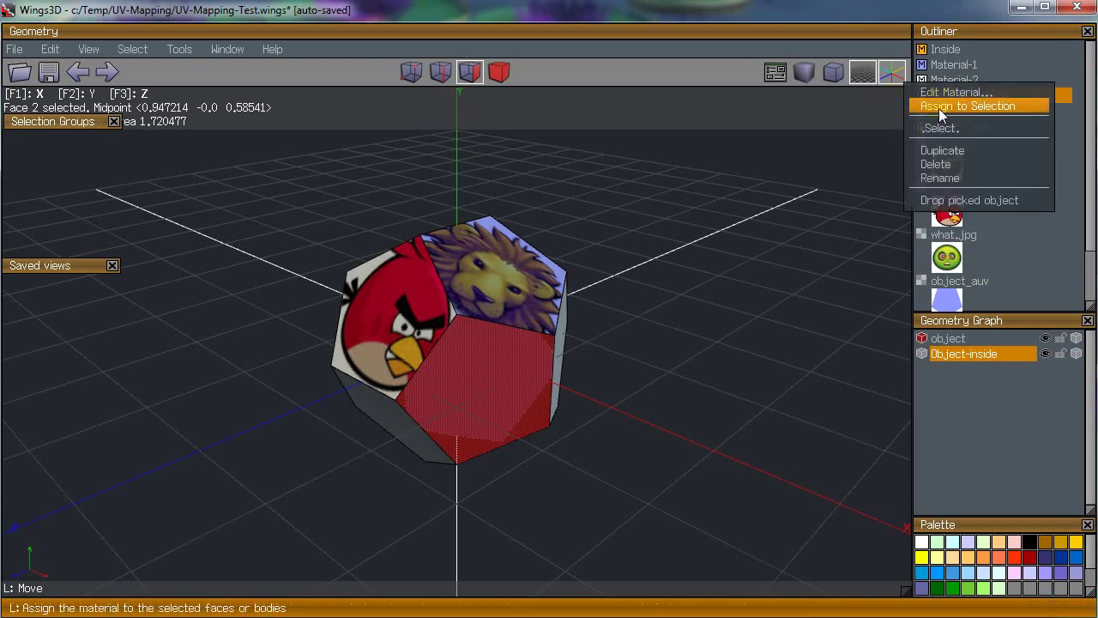
pyautogui.click(941, 107)
pyautogui.click(865, 204)
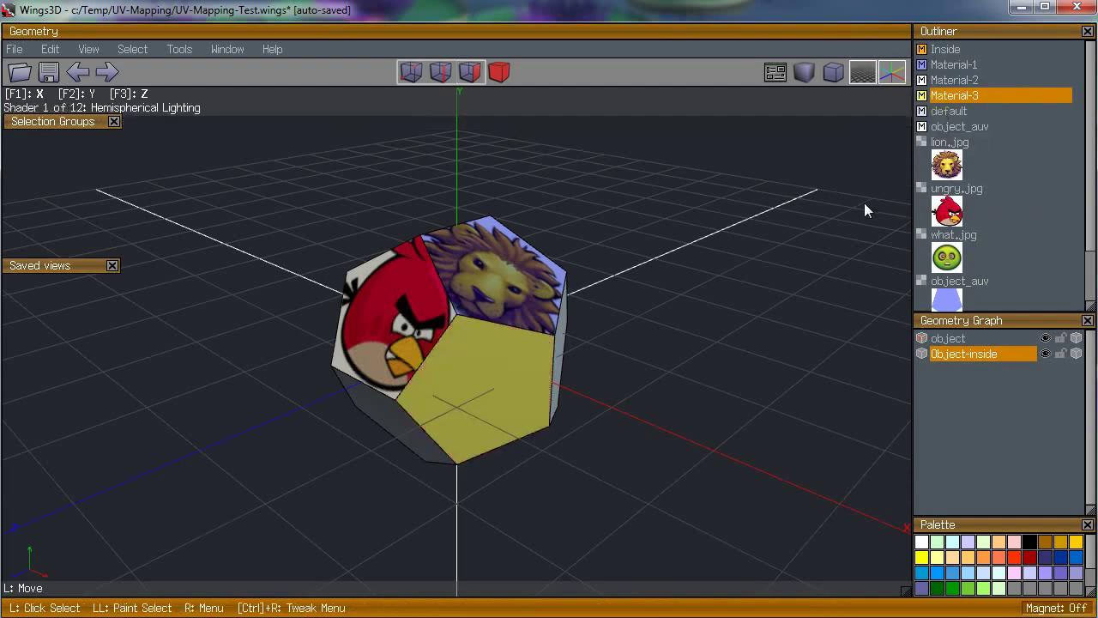
# Step: Apply the what.jpg image to Material-3 as its texture
pyautogui.click(961, 235)
pyautogui.moveTo(961, 240); pyautogui.dragTo(966, 95)
pyautogui.click(962, 111)
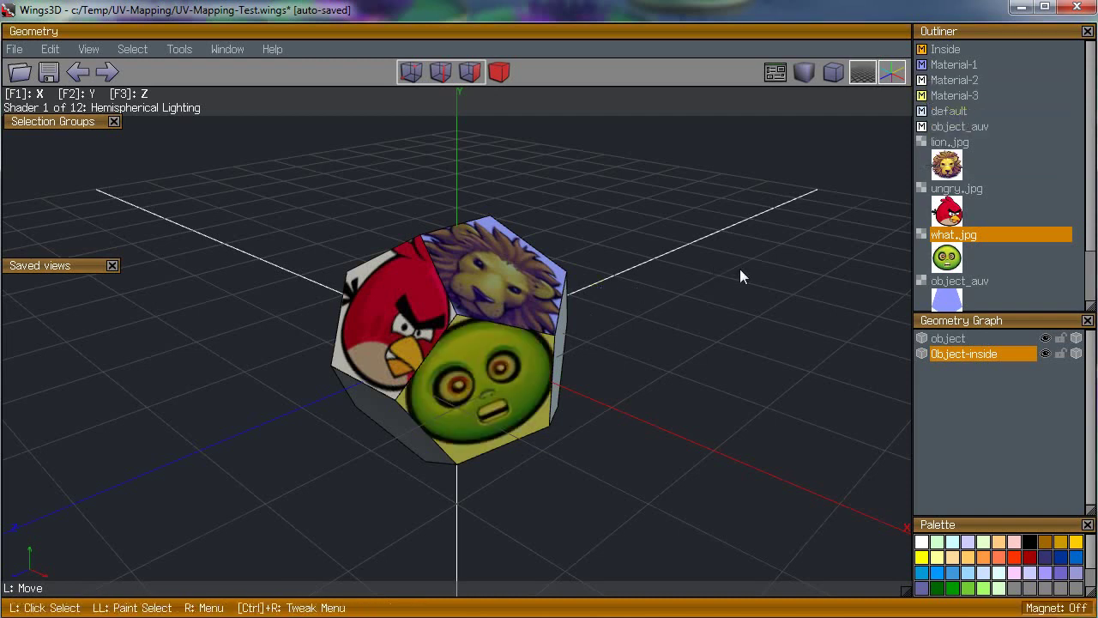
# Step: Preview the textured dodecahedron in smooth shading and as a smoothed proxy, and return to the flat-shaded view
pyautogui.press('Tab')
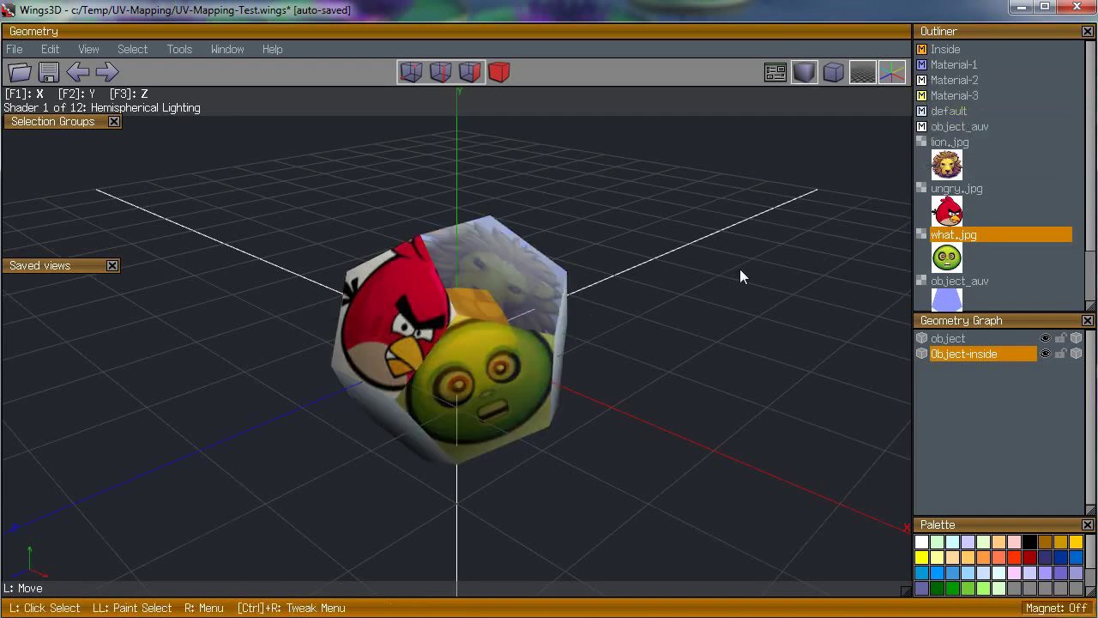
pyautogui.press('Tab')
pyautogui.hotkey('shift', 'Tab')
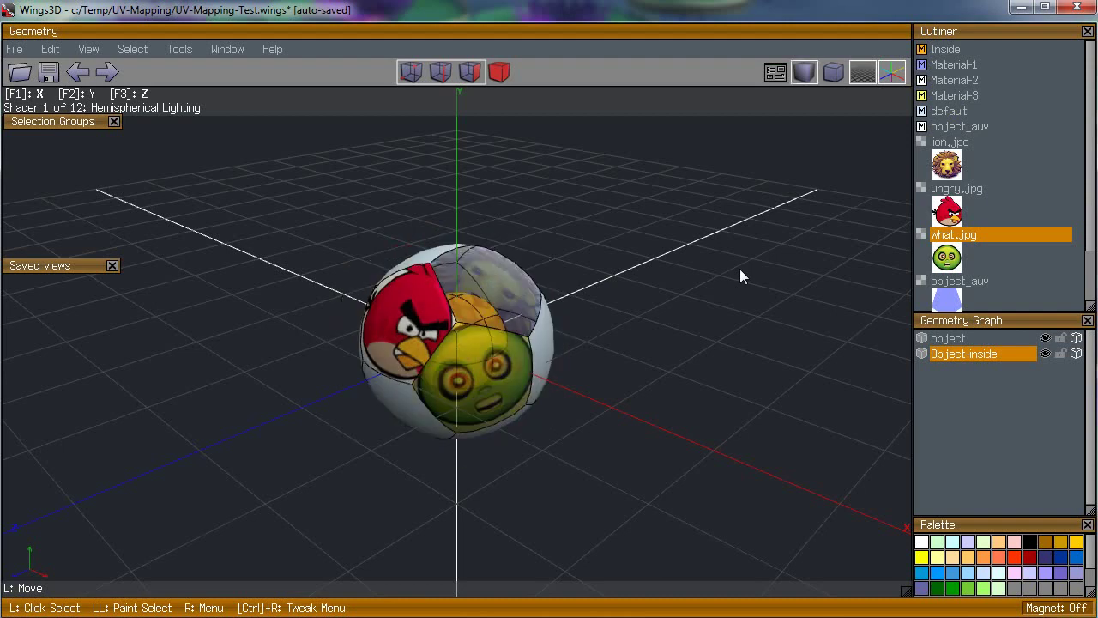
pyautogui.hotkey('ctrl', 'alt', 'w')
pyautogui.press('Tab')
pyautogui.click(14, 49)
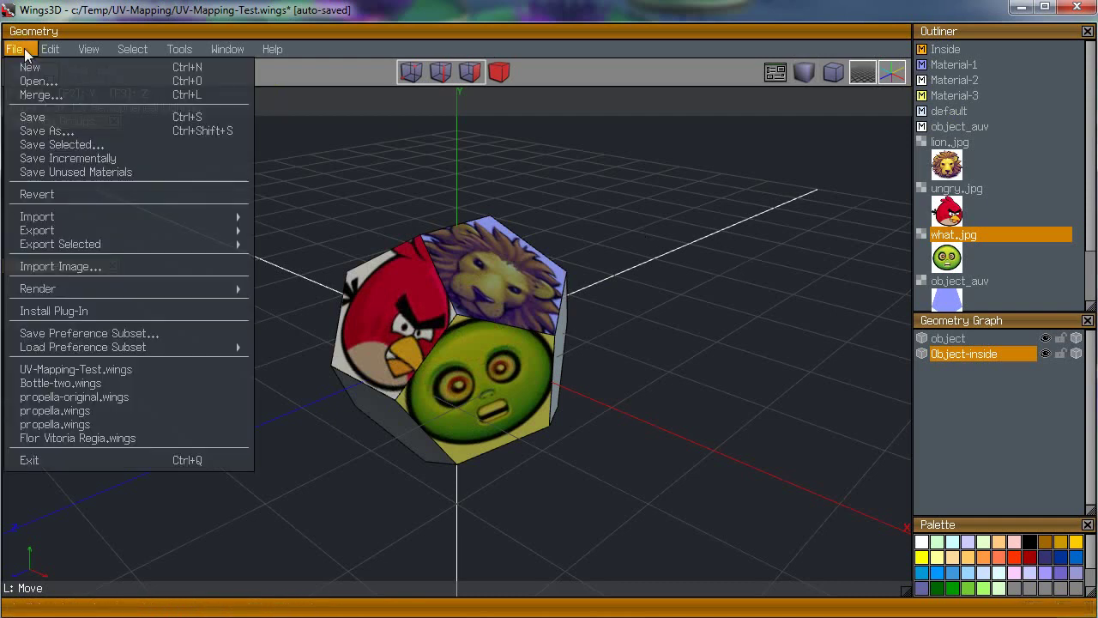
pyautogui.moveTo(224, 298)
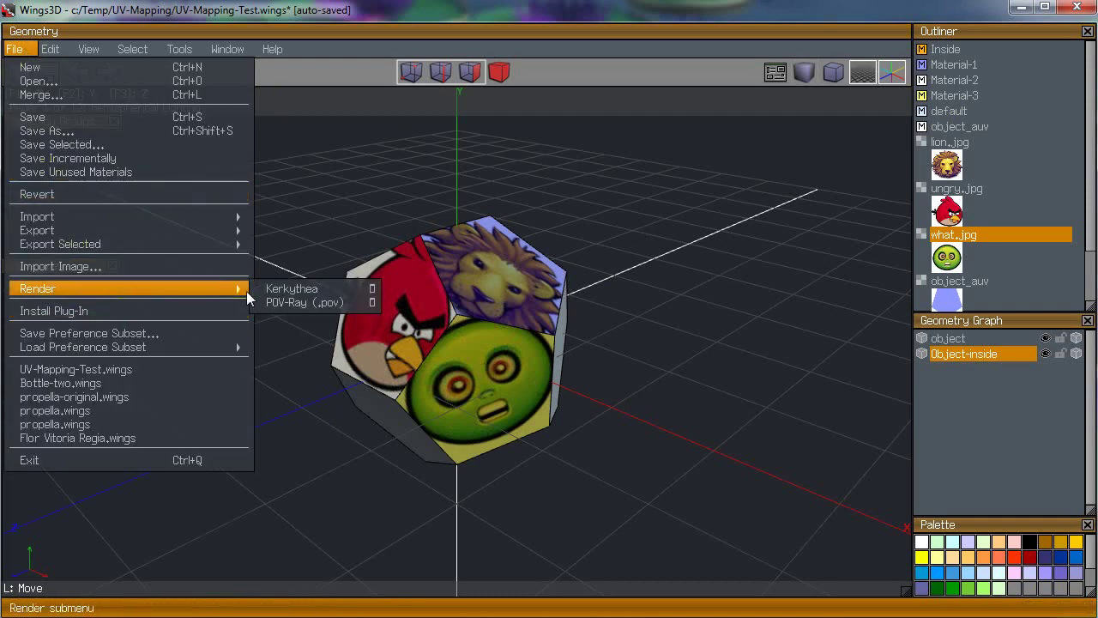
pyautogui.click(814, 212)
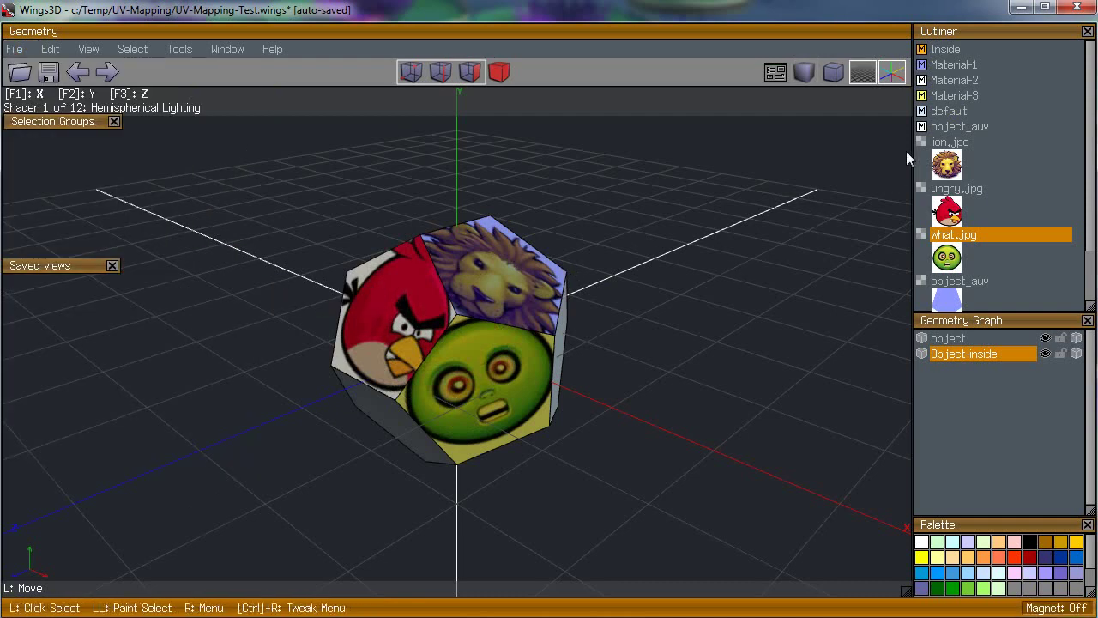
# Step: In Material-1's POV-Ray texture options, set the pigment pattern to Image
pyautogui.click(952, 66)
pyautogui.rightClick(944, 70)
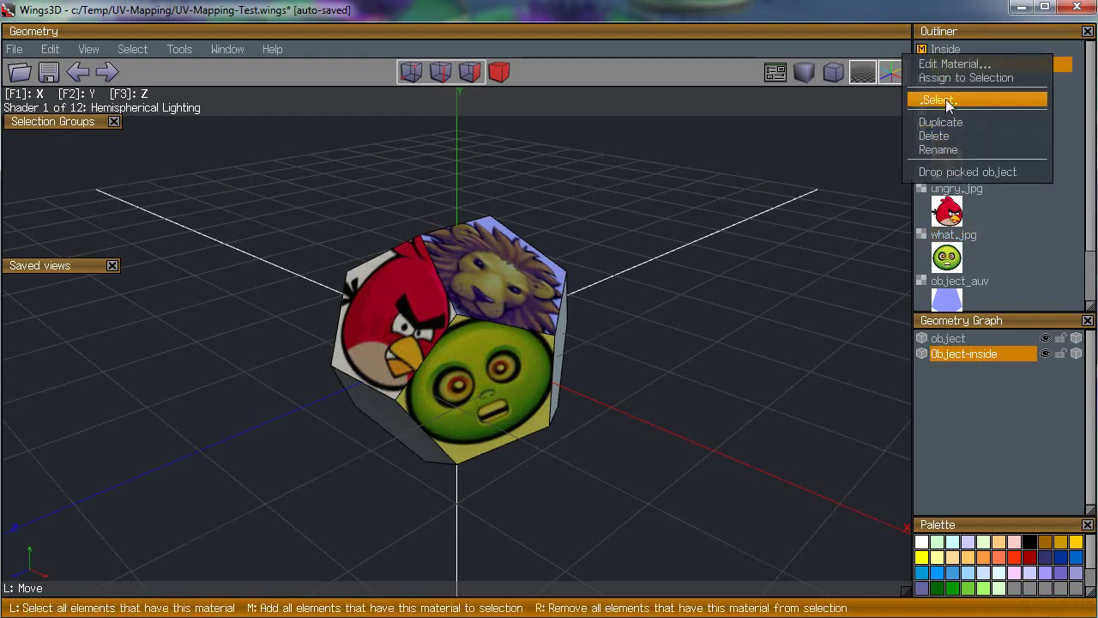
pyautogui.click(952, 63)
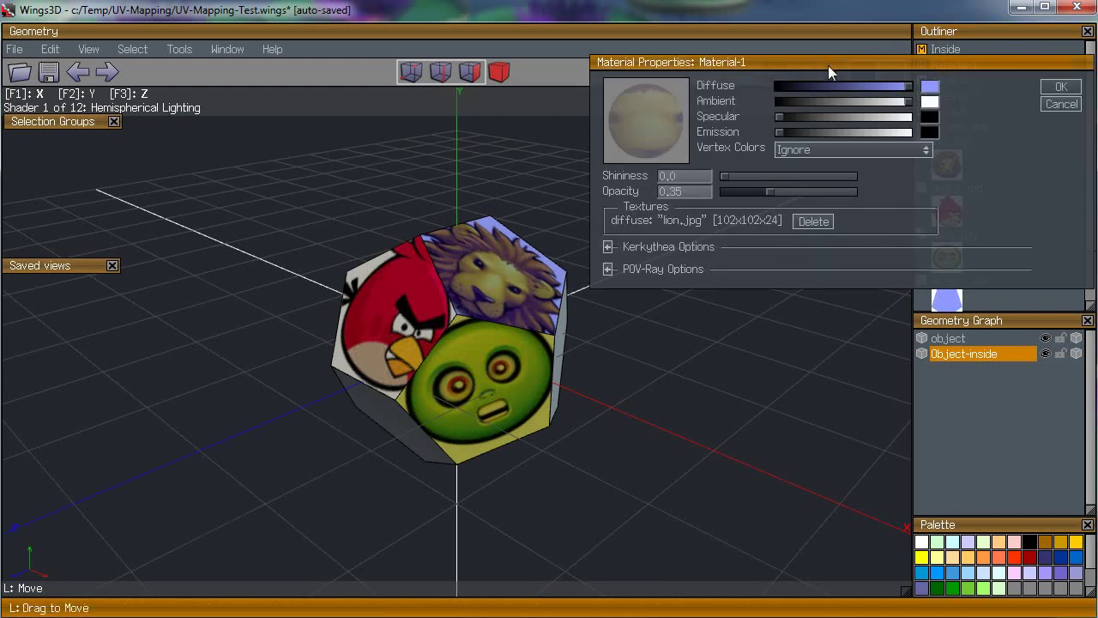
pyautogui.moveTo(828, 65); pyautogui.dragTo(574, 63)
pyautogui.click(353, 266)
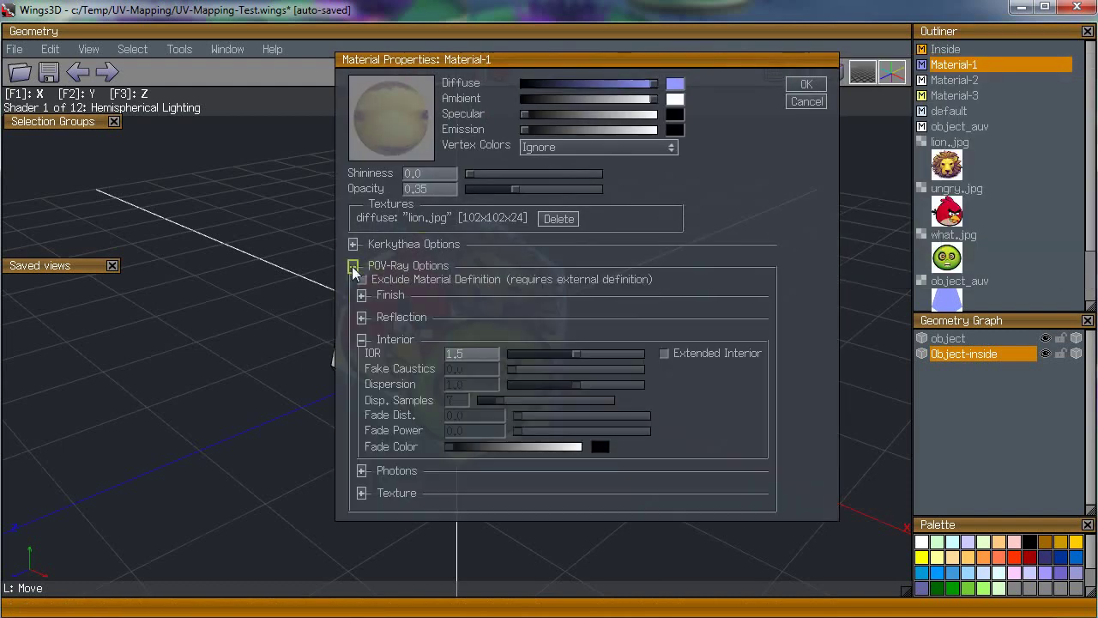
pyautogui.click(362, 494)
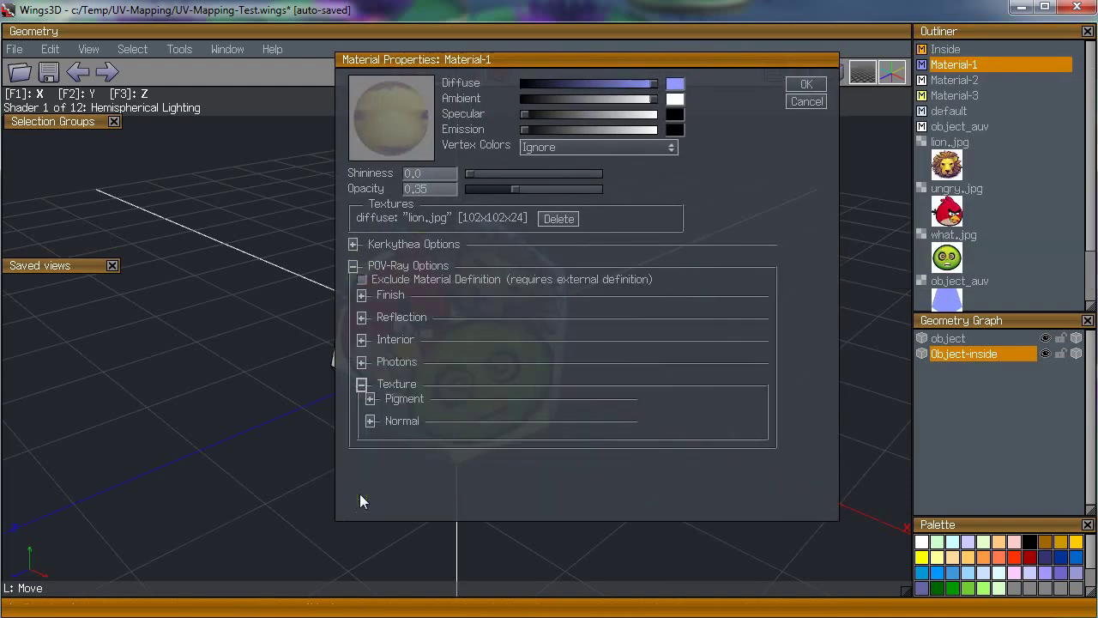
pyautogui.click(370, 400)
pyautogui.click(461, 415)
pyautogui.click(433, 428)
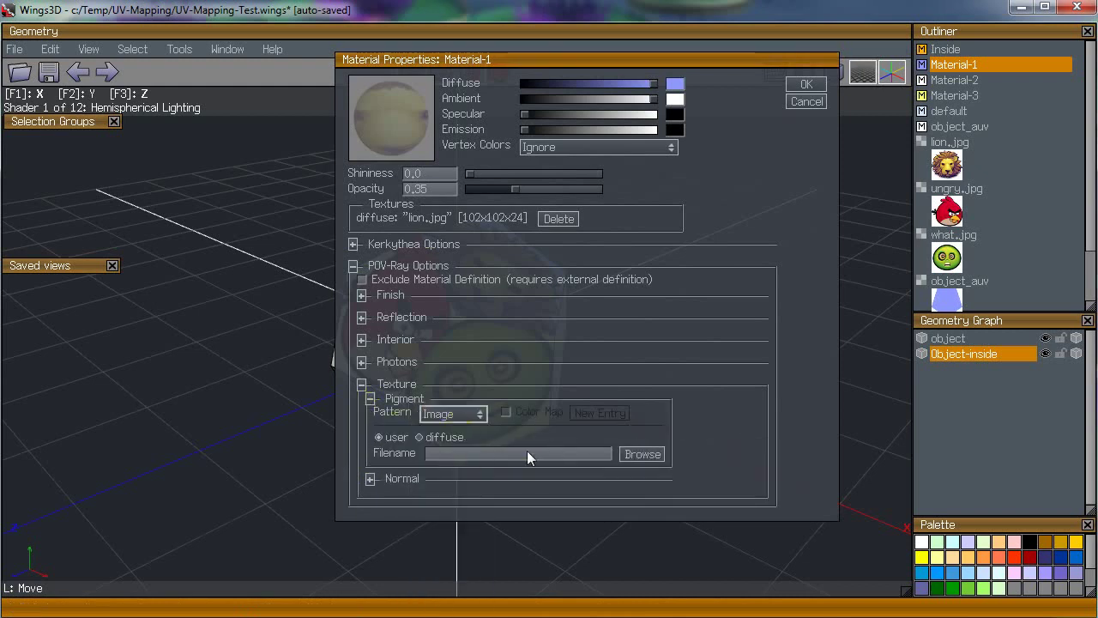
# Step: Load lion.jpg from the UV-Mapping folder as the user image file for Material-1's POV-Ray pigment
pyautogui.click(631, 454)
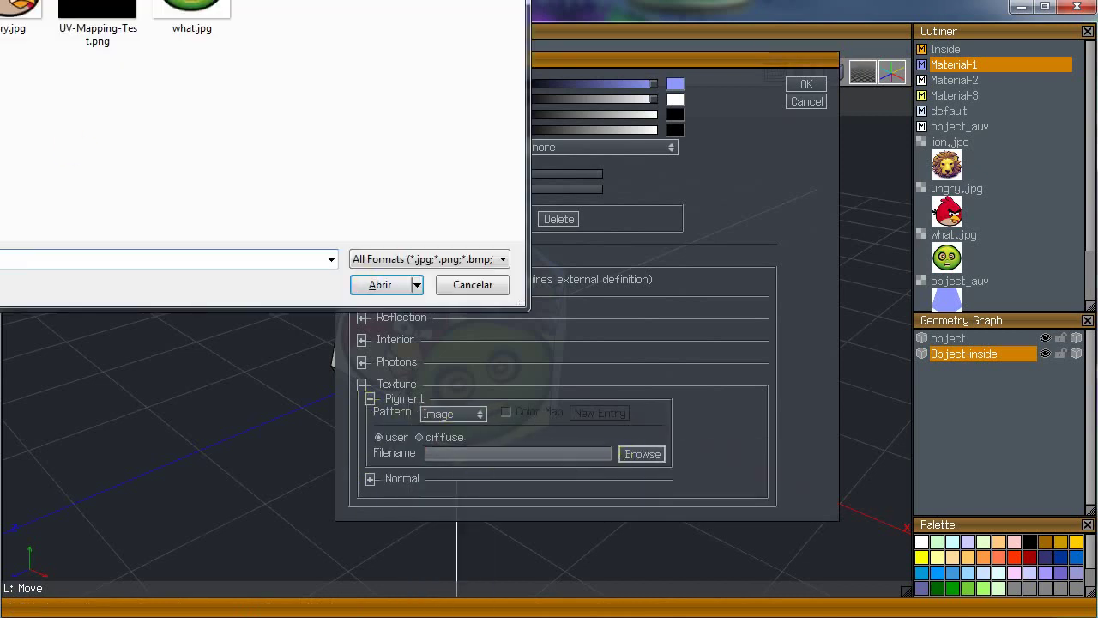
pyautogui.hotkey('alt', 'space')
pyautogui.press('m')
pyautogui.click(406, 21)
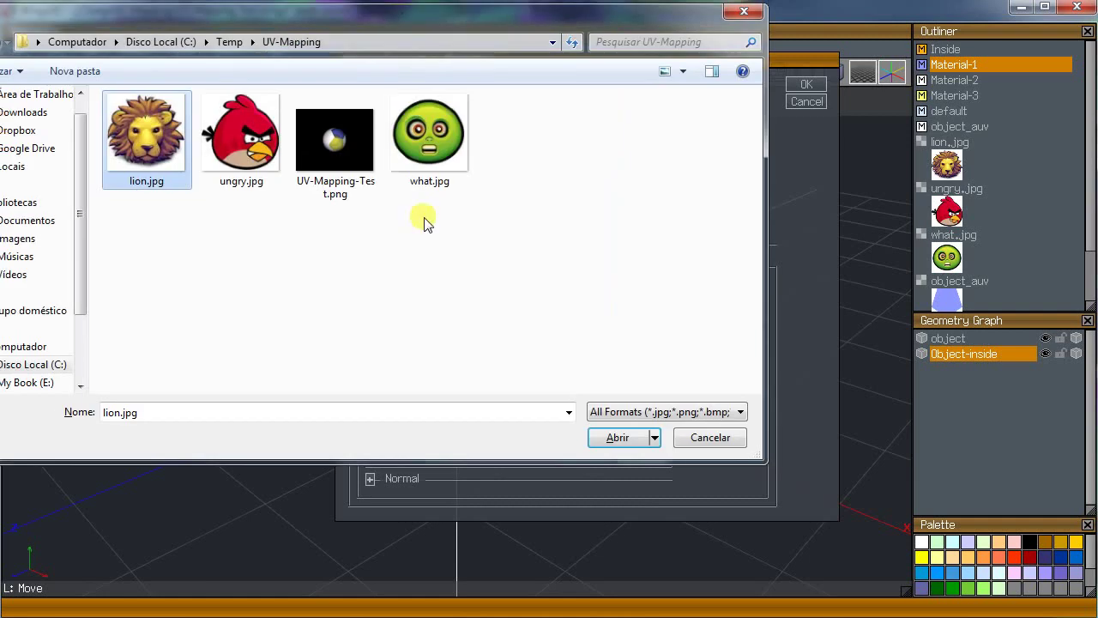
pyautogui.click(624, 439)
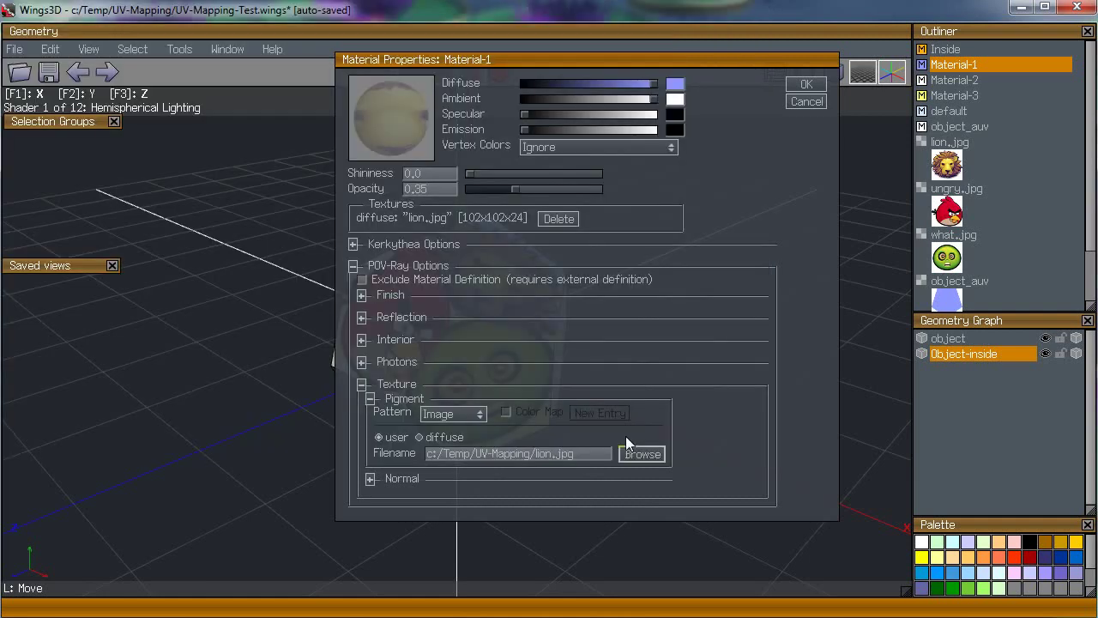
# Step: Accept Material-1's properties and set the pigment pattern in Material-2's POV-Ray texture options to Image
pyautogui.click(807, 83)
pyautogui.click(952, 80)
pyautogui.rightClick(954, 83)
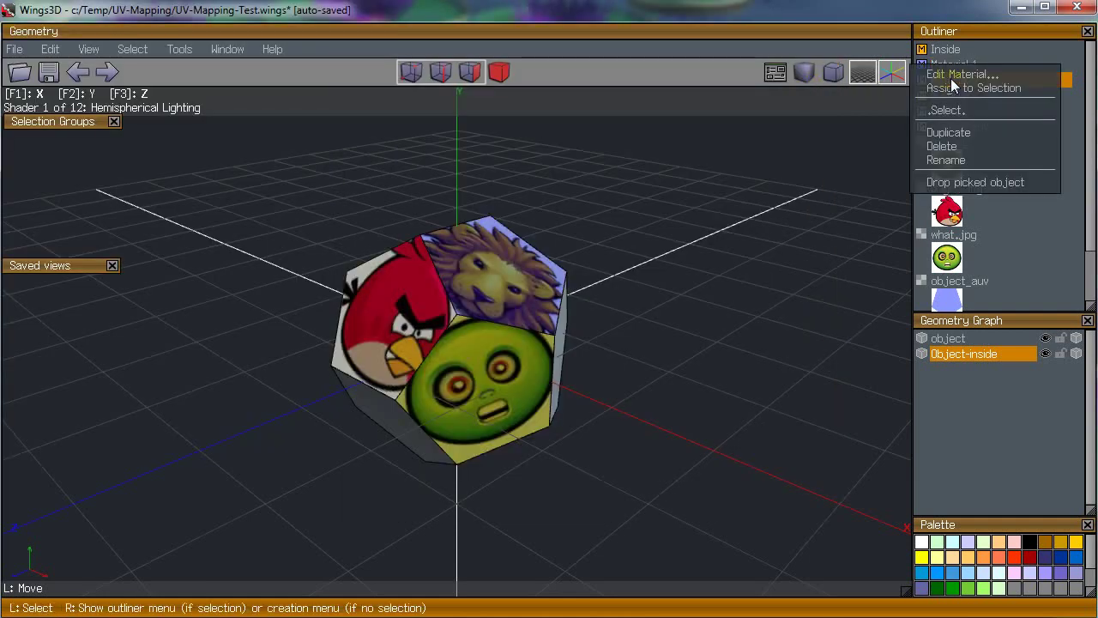
pyautogui.click(956, 75)
pyautogui.click(608, 273)
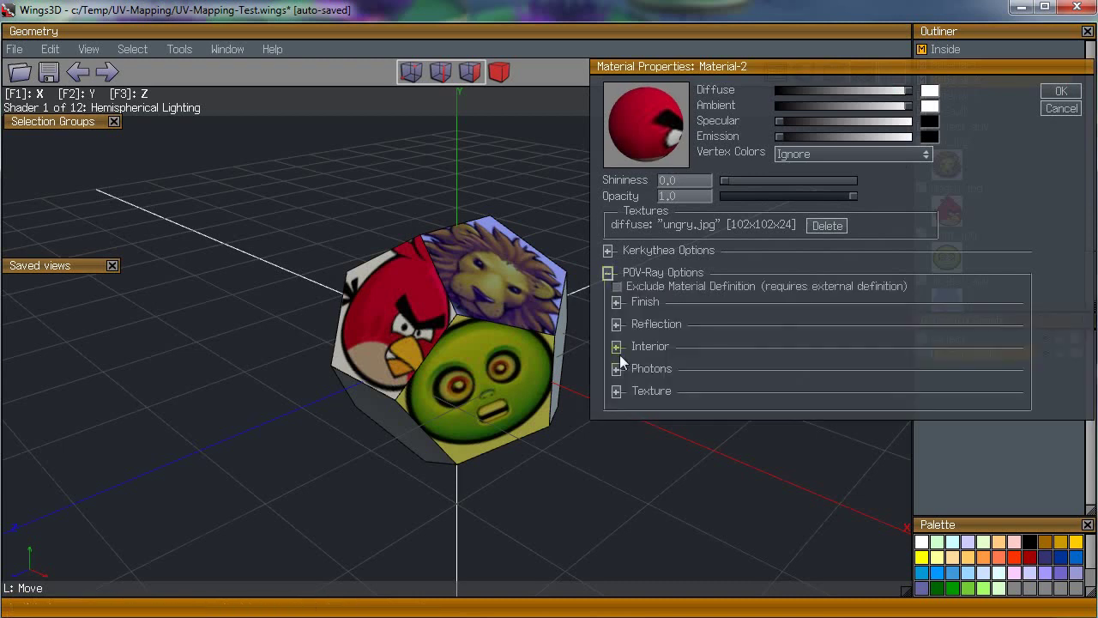
pyautogui.click(616, 392)
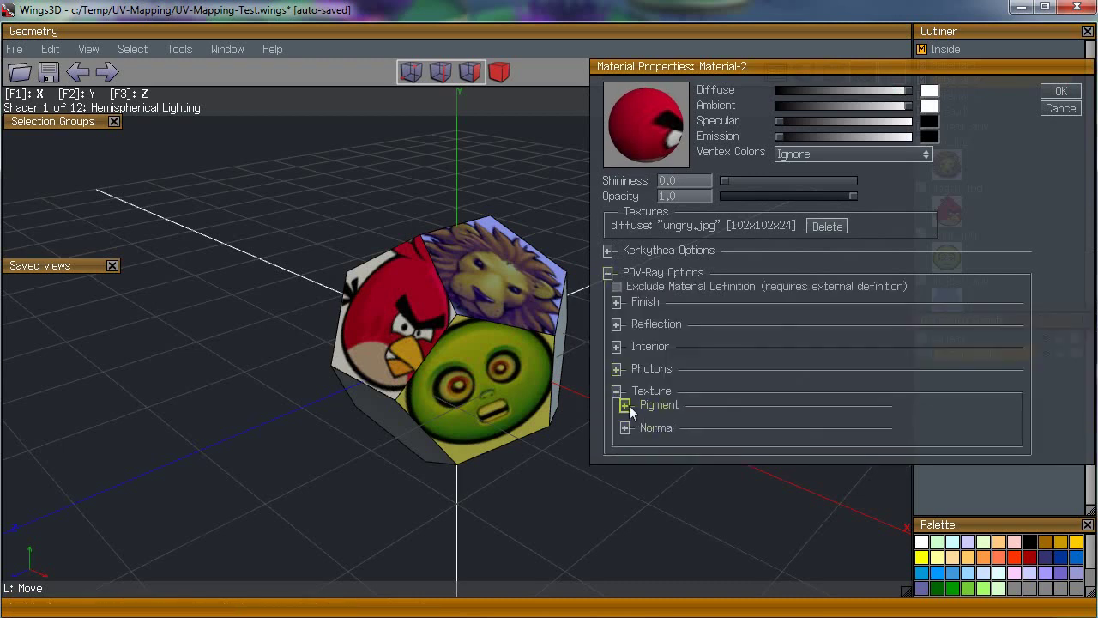
pyautogui.click(626, 406)
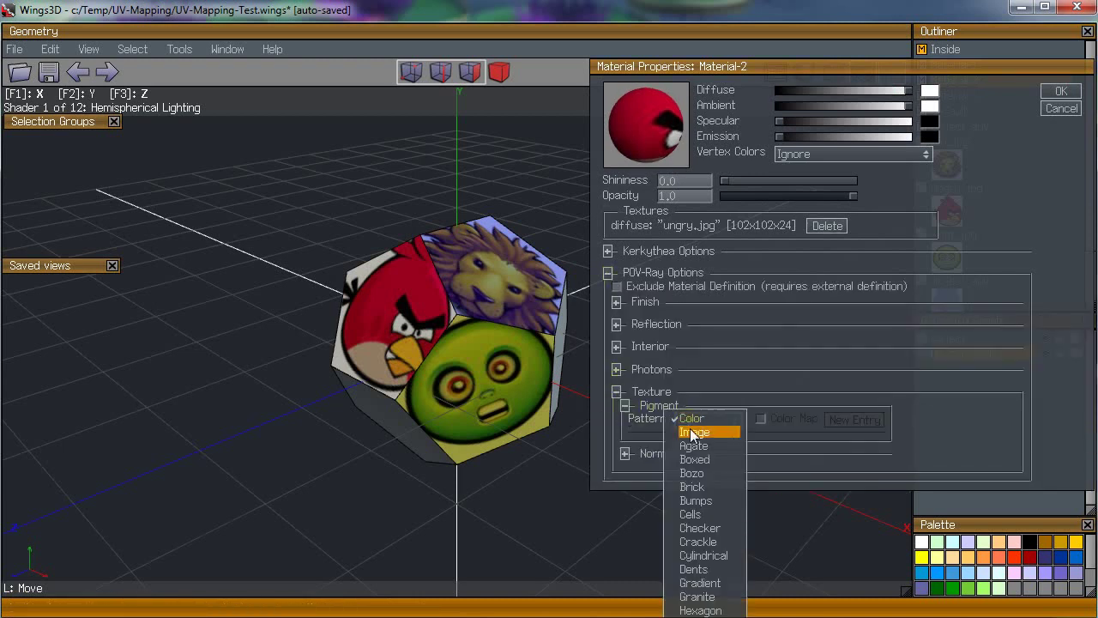
pyautogui.click(687, 422)
pyautogui.click(692, 429)
# Step: Load ungry.jpg from the UV-Mapping folder as Material-2's POV-Ray pigment image and accept the material properties
pyautogui.click(897, 461)
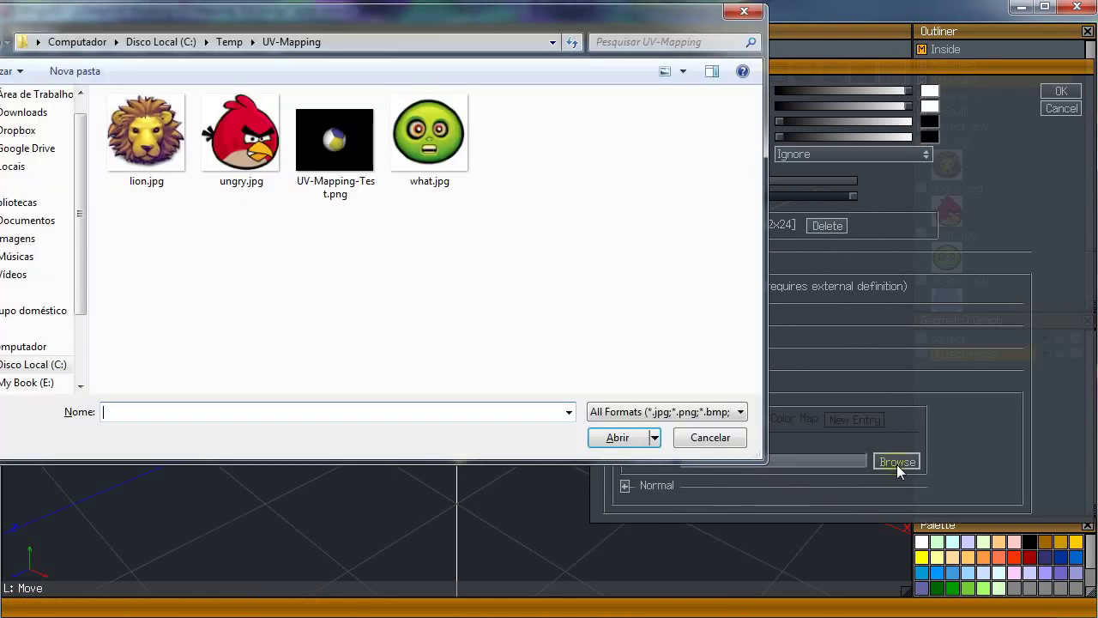
pyautogui.click(213, 175)
pyautogui.click(617, 438)
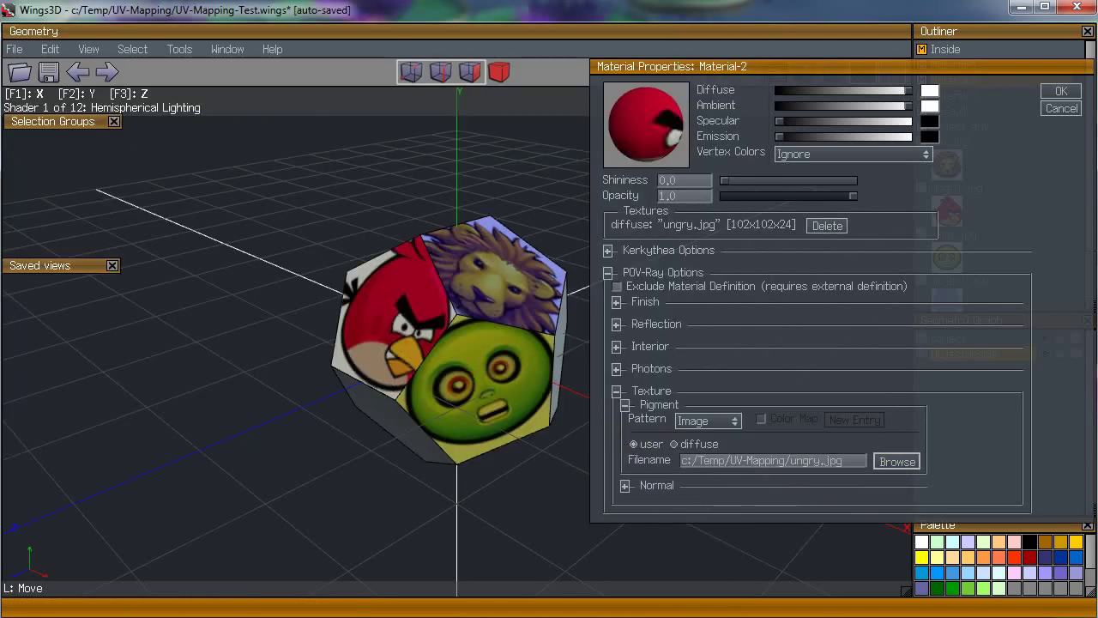
pyautogui.click(1057, 92)
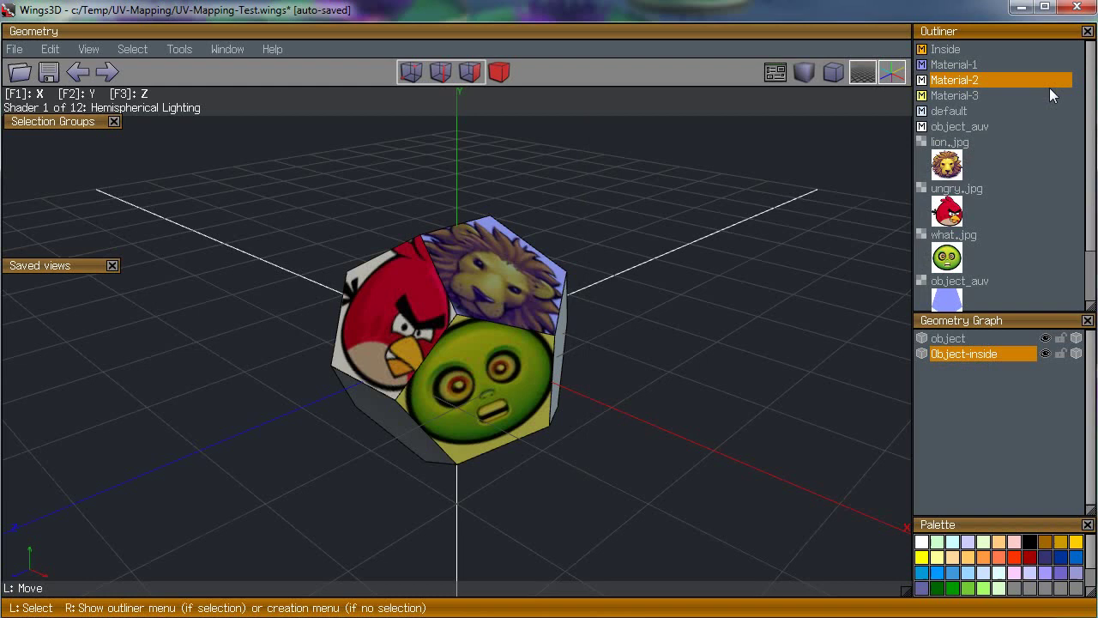
# Step: In Material-3's POV-Ray texture options, set the pigment pattern to Image
pyautogui.click(953, 95)
pyautogui.rightClick(953, 97)
pyautogui.click(951, 89)
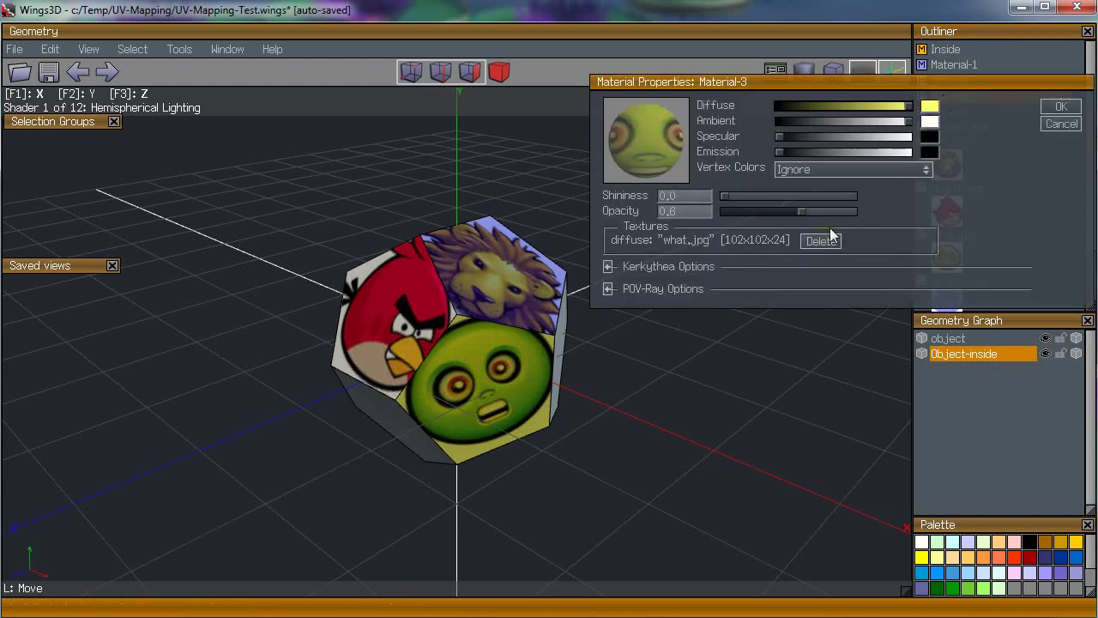
pyautogui.click(608, 289)
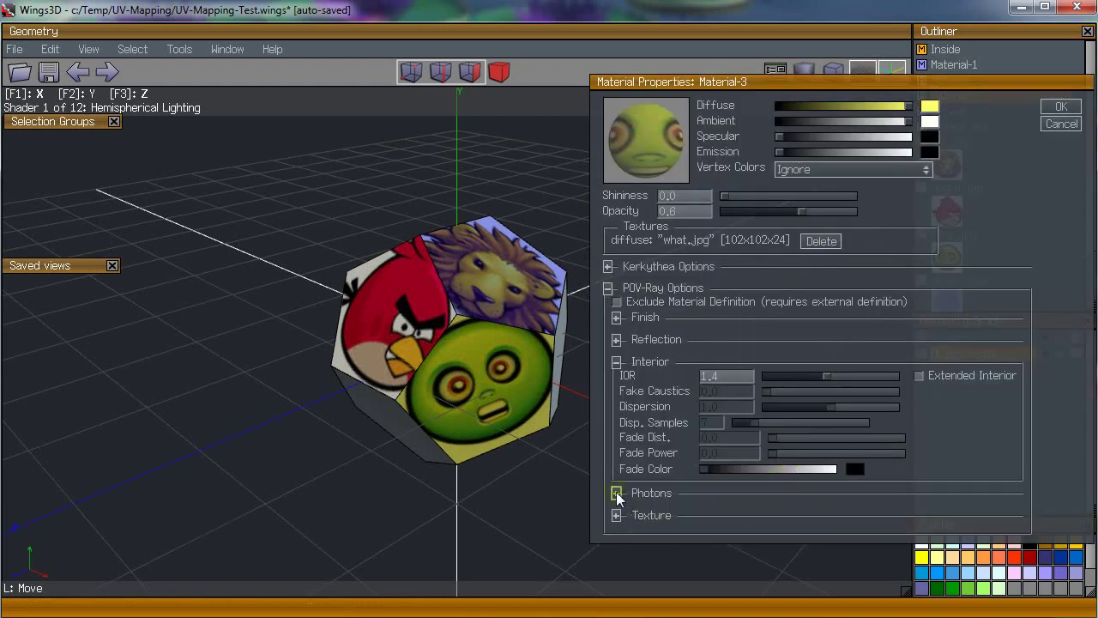
pyautogui.click(616, 515)
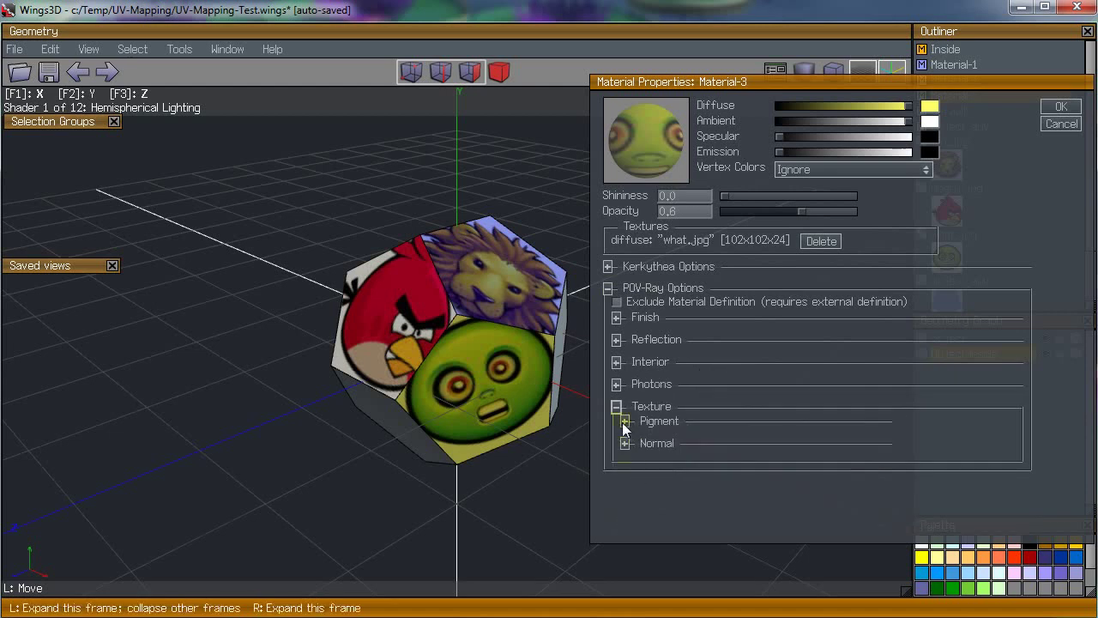
pyautogui.click(625, 421)
pyautogui.click(705, 436)
pyautogui.click(697, 601)
# Step: Load what.jpg from the UV-Mapping folder as Material-3's POV-Ray pigment image and accept the material properties
pyautogui.click(897, 476)
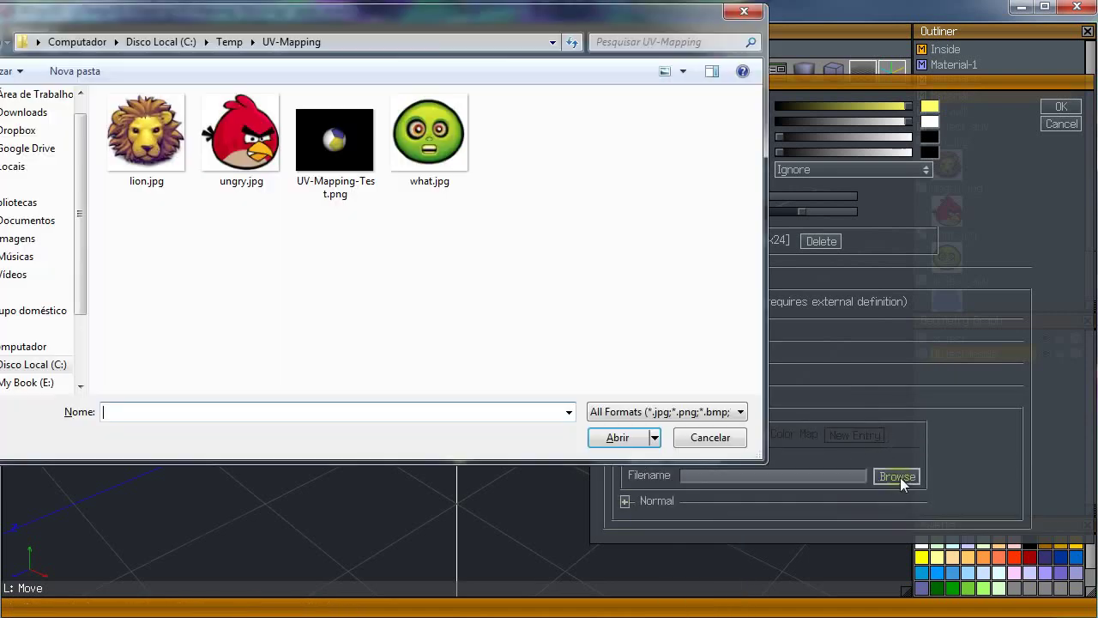
pyautogui.click(455, 137)
pyautogui.click(605, 436)
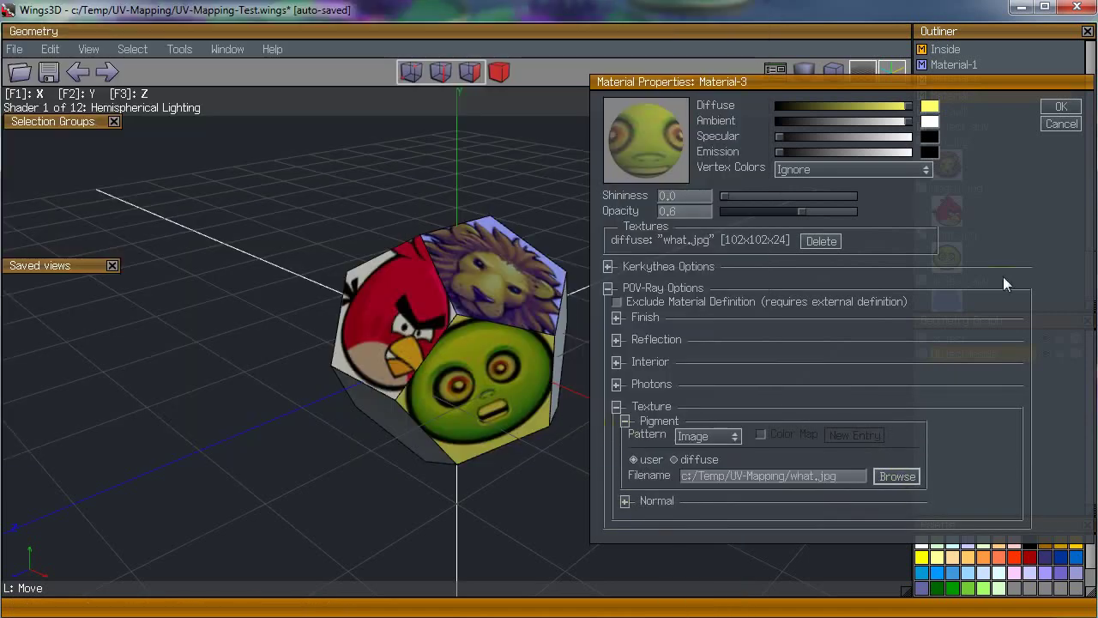
pyautogui.click(1059, 107)
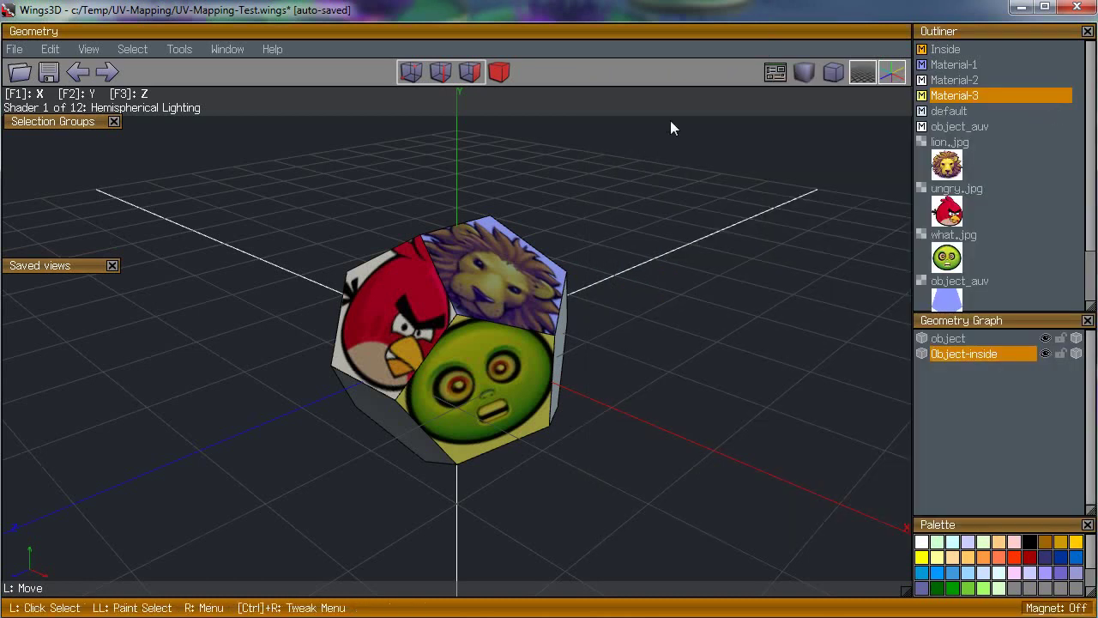
# Step: Render the scene with POV-Ray to UV-Mapping-Test.png in the UV-Mapping folder, replacing the existing file
pyautogui.click(24, 50)
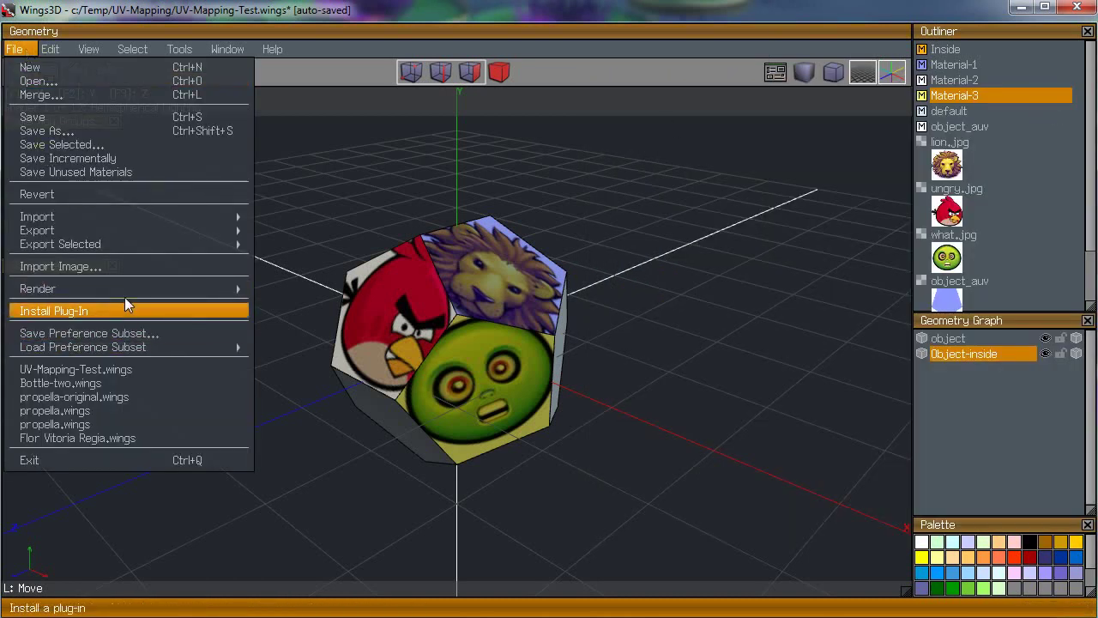
pyautogui.moveTo(232, 289)
pyautogui.click(300, 304)
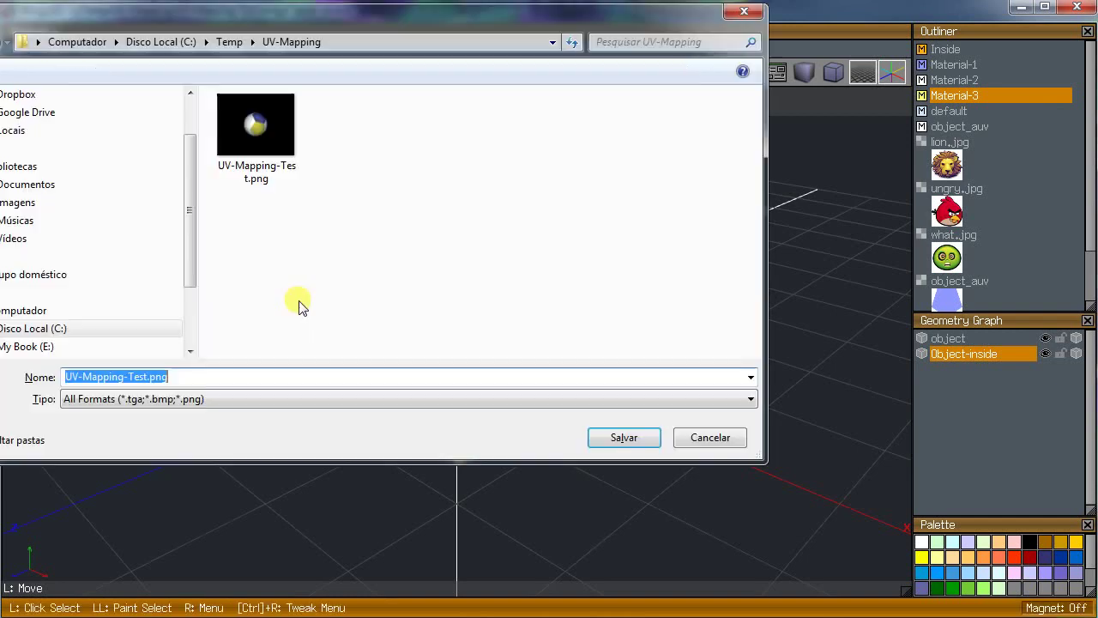
pyautogui.click(611, 443)
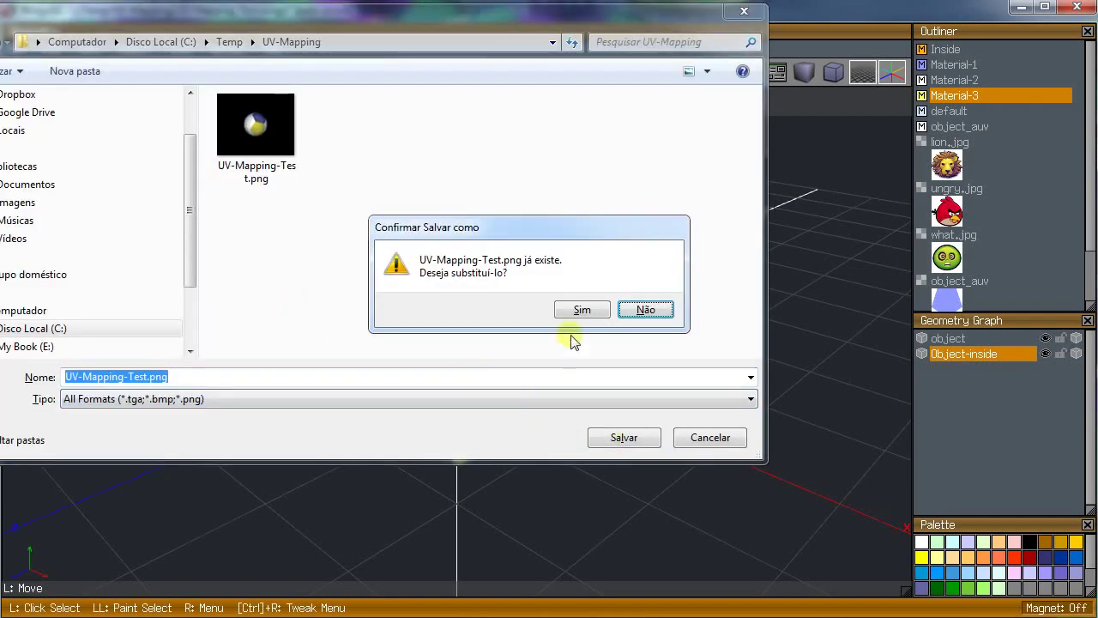
pyautogui.click(578, 309)
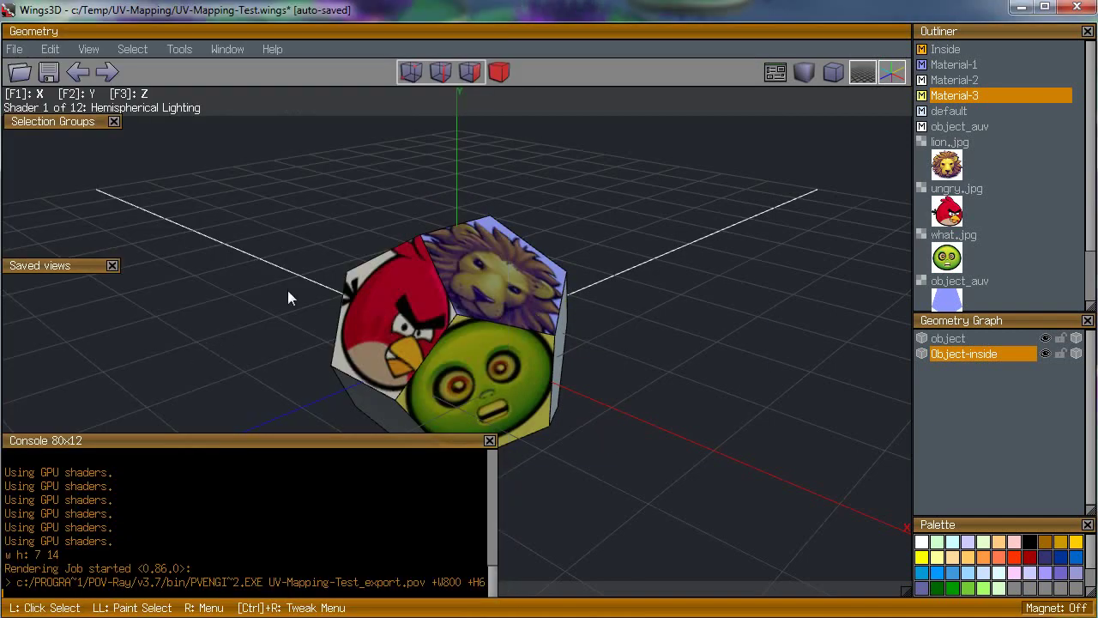